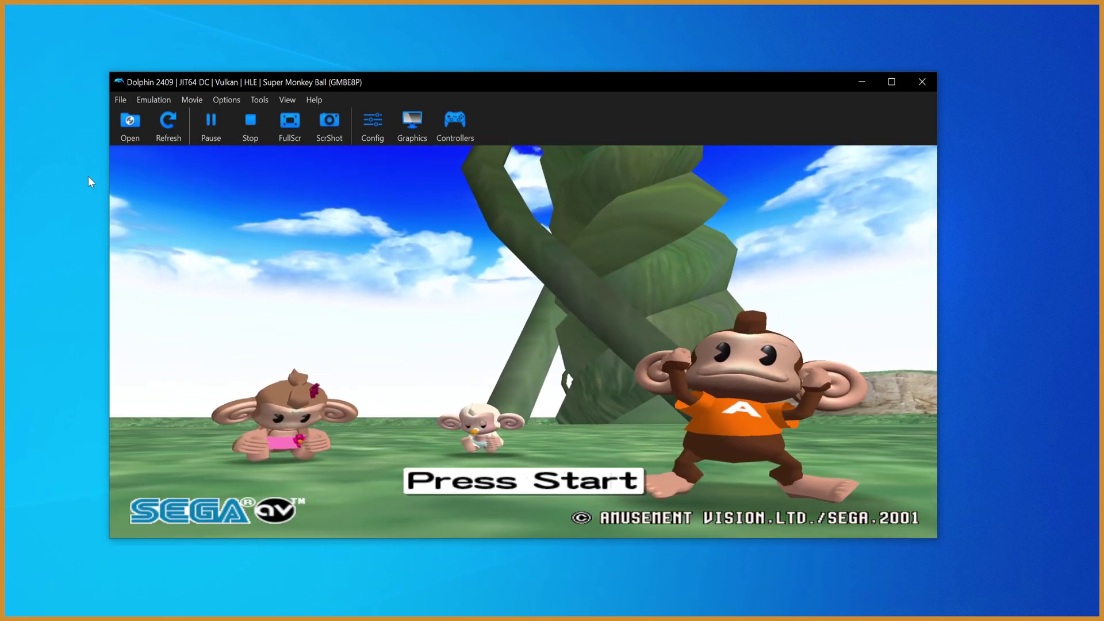
Step: Let Super Monkey Ball's attract demo run in Dolphin, then bring up the ShaderGlass GitHub page
{"action": "left_click_drag", "start_coordinate": [46, 290], "coordinate": [55, 236]}
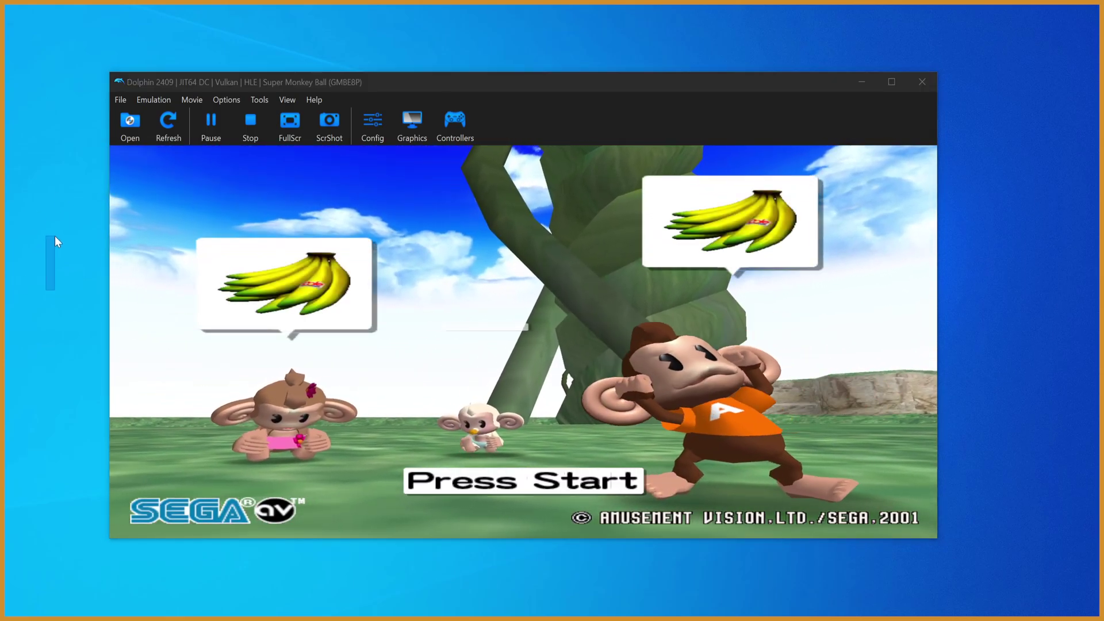
{"action": "left_click_drag", "start_coordinate": [71, 302], "coordinate": [51, 251]}
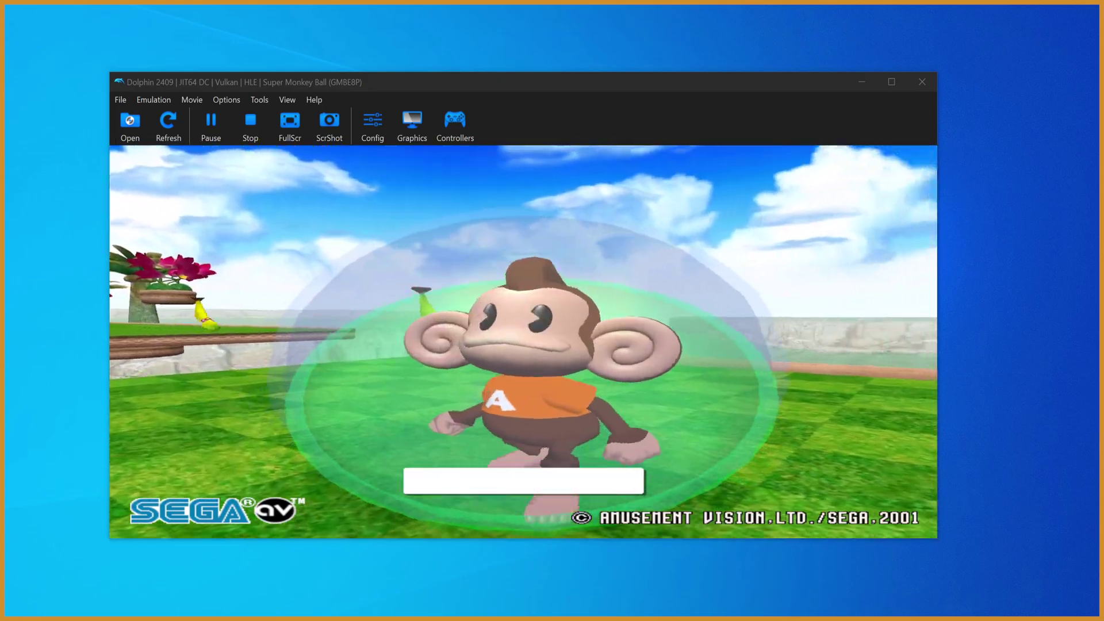
{"action": "key", "text": "alt+Tab"}
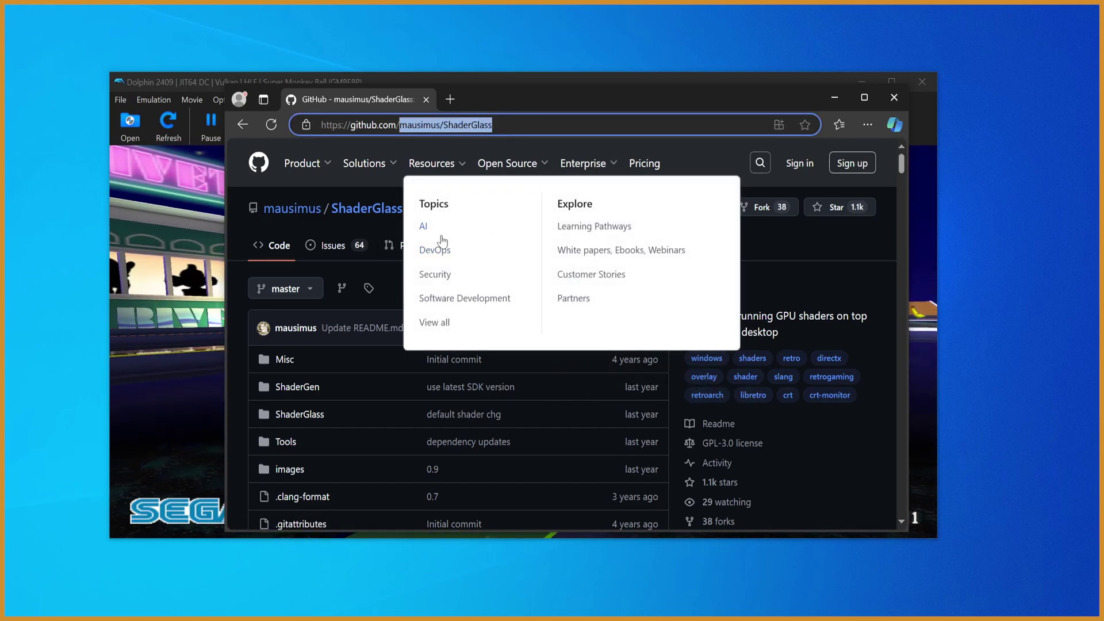
Step: Download VC_redist.x64.exe from the README's Visual C++ Redistributable link and cancel its installer
{"action": "left_click", "coordinate": [536, 209]}
{"action": "scroll", "coordinate": [540, 430], "scroll_direction": "down", "scroll_amount": 3}
{"action": "scroll", "coordinate": [733, 281], "scroll_direction": "up", "scroll_amount": 2}
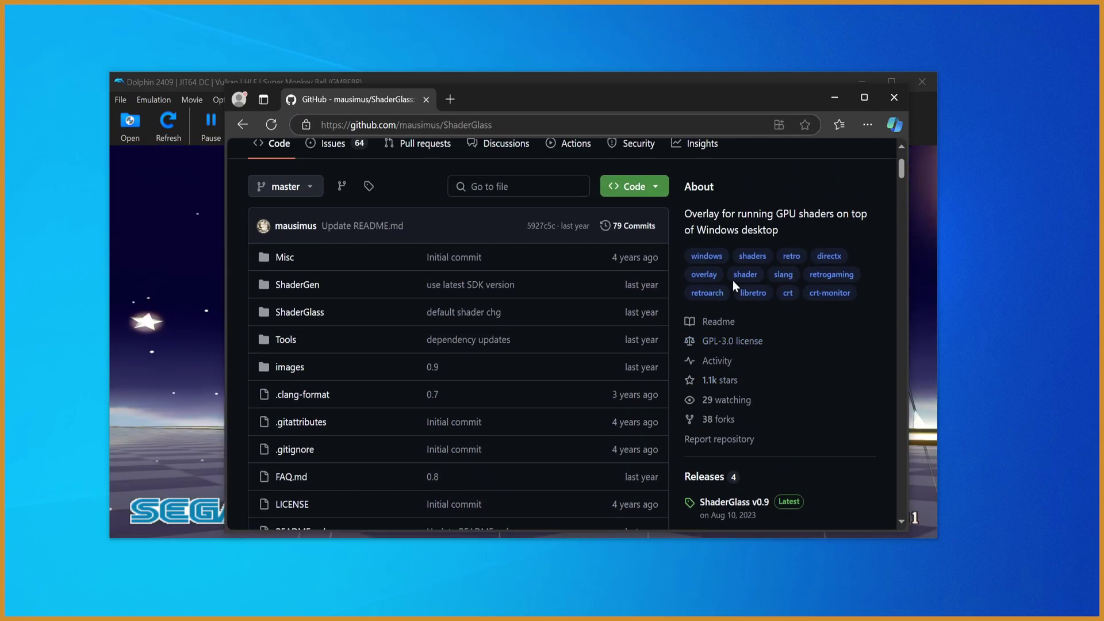
{"action": "scroll", "coordinate": [670, 319], "scroll_direction": "down", "scroll_amount": 9}
{"action": "scroll", "coordinate": [644, 303], "scroll_direction": "down", "scroll_amount": 10}
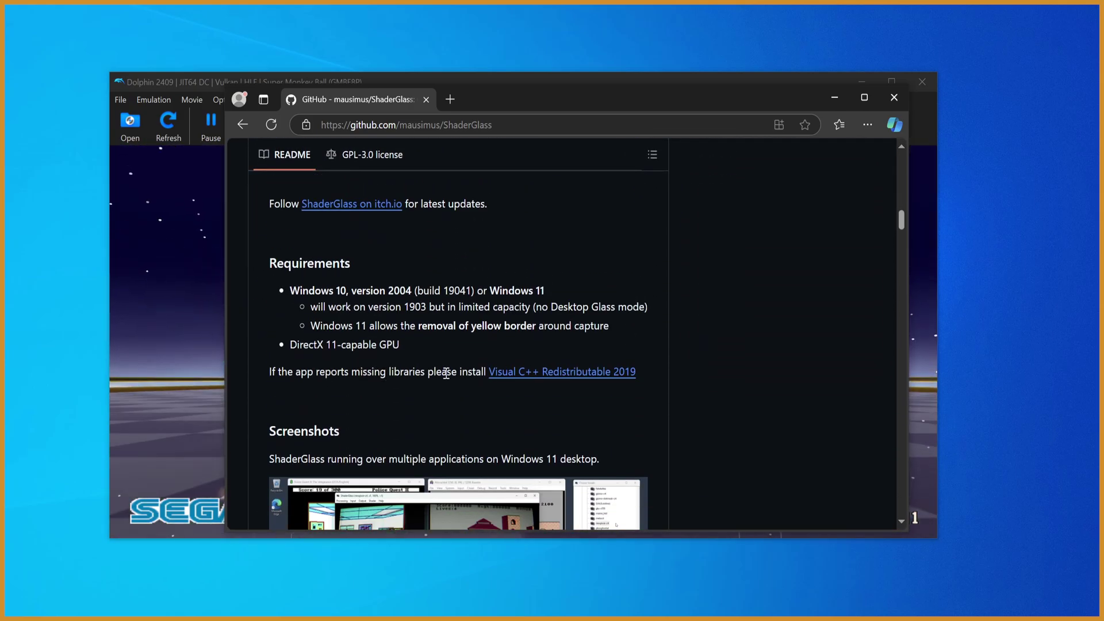
{"action": "left_click", "coordinate": [558, 372]}
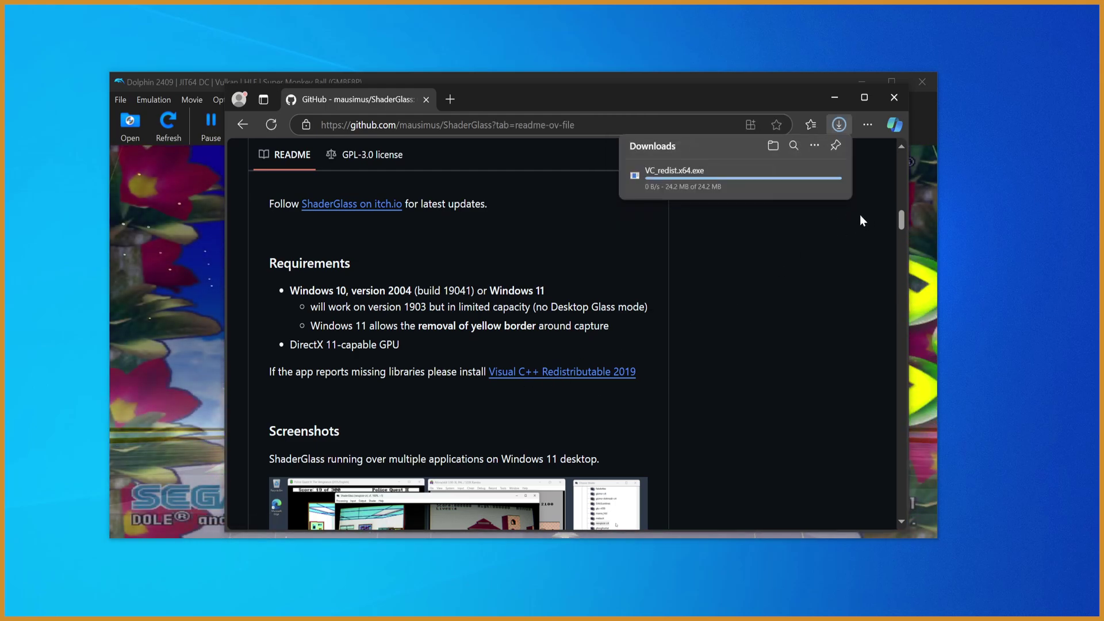
{"action": "left_click", "coordinate": [711, 187]}
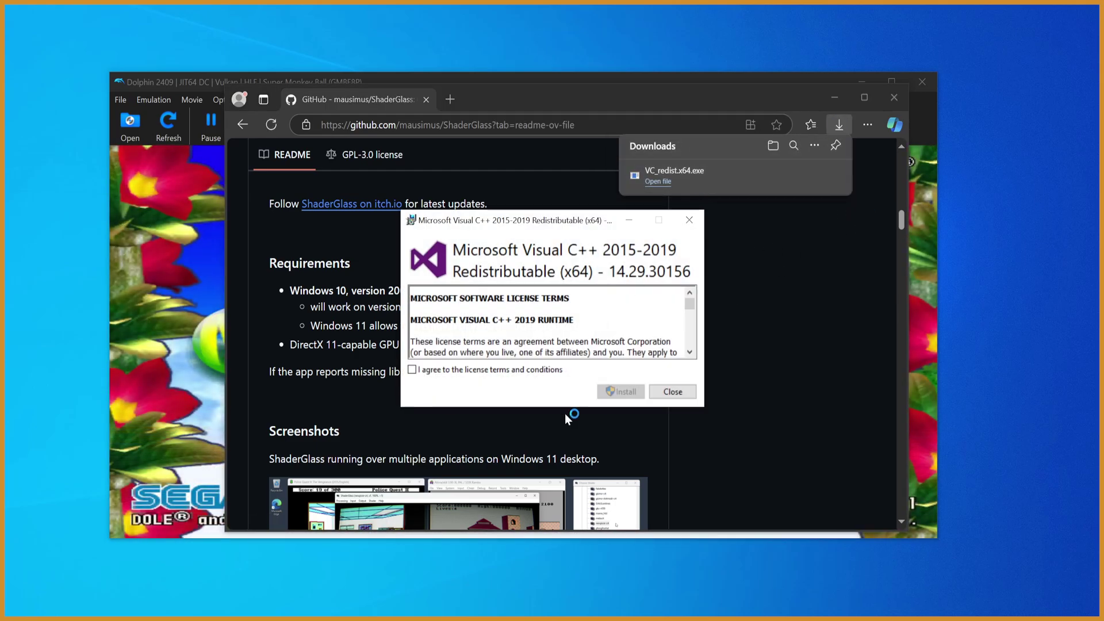
{"action": "left_click", "coordinate": [683, 393]}
{"action": "left_click", "coordinate": [604, 368]}
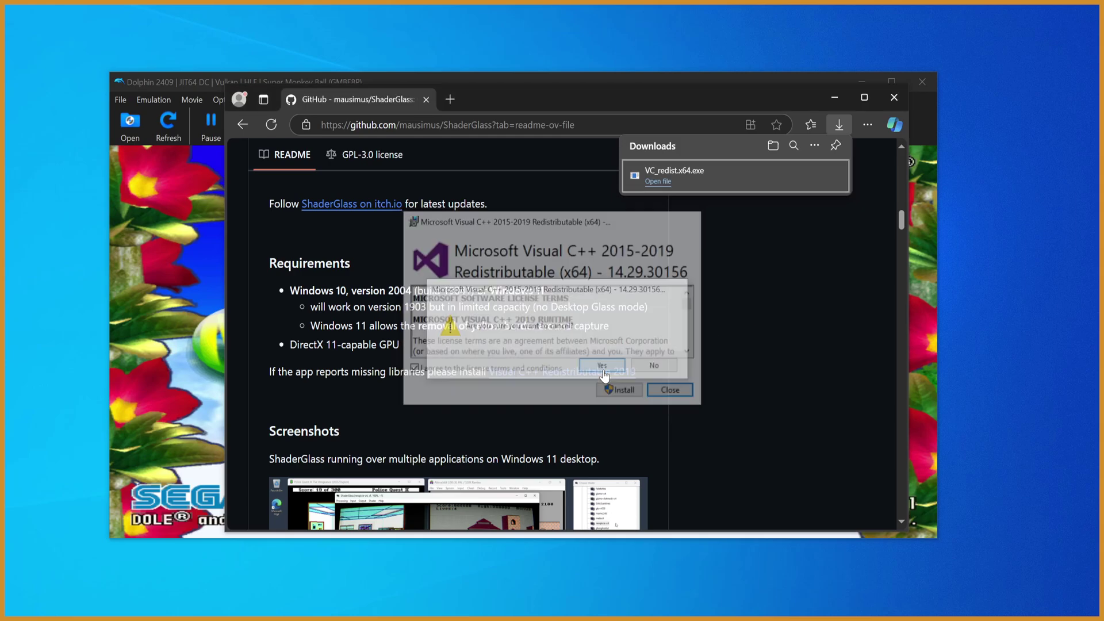
{"action": "left_click", "coordinate": [767, 331]}
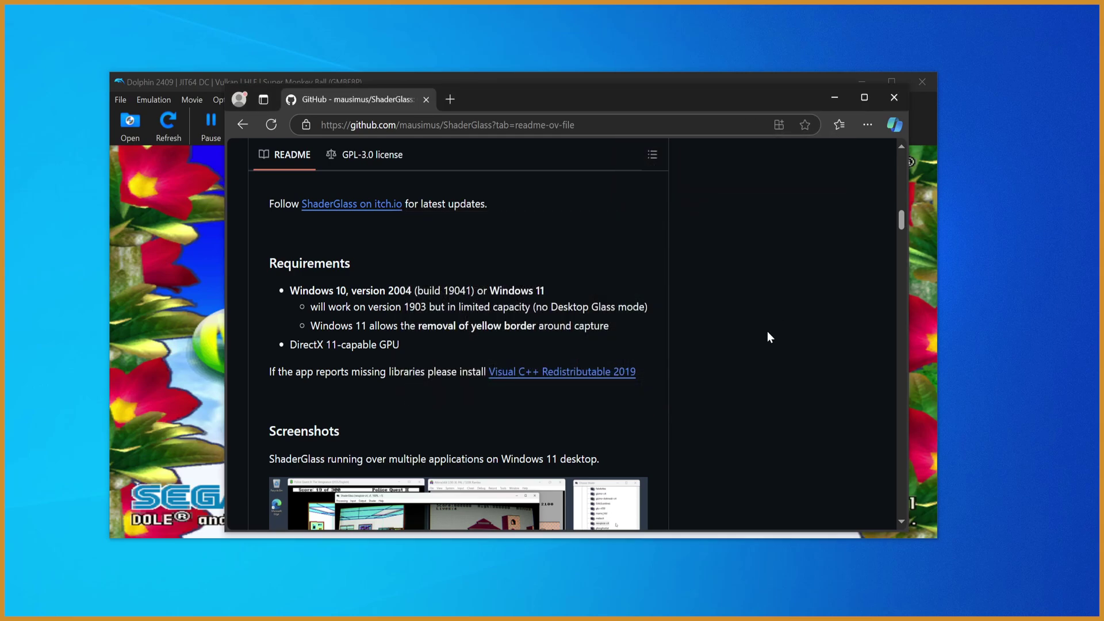
Step: Download ShaderGlass-0.9-win-x64.zip from the Assets on the Releases page
{"action": "scroll", "coordinate": [767, 331], "scroll_direction": "up", "scroll_amount": 15}
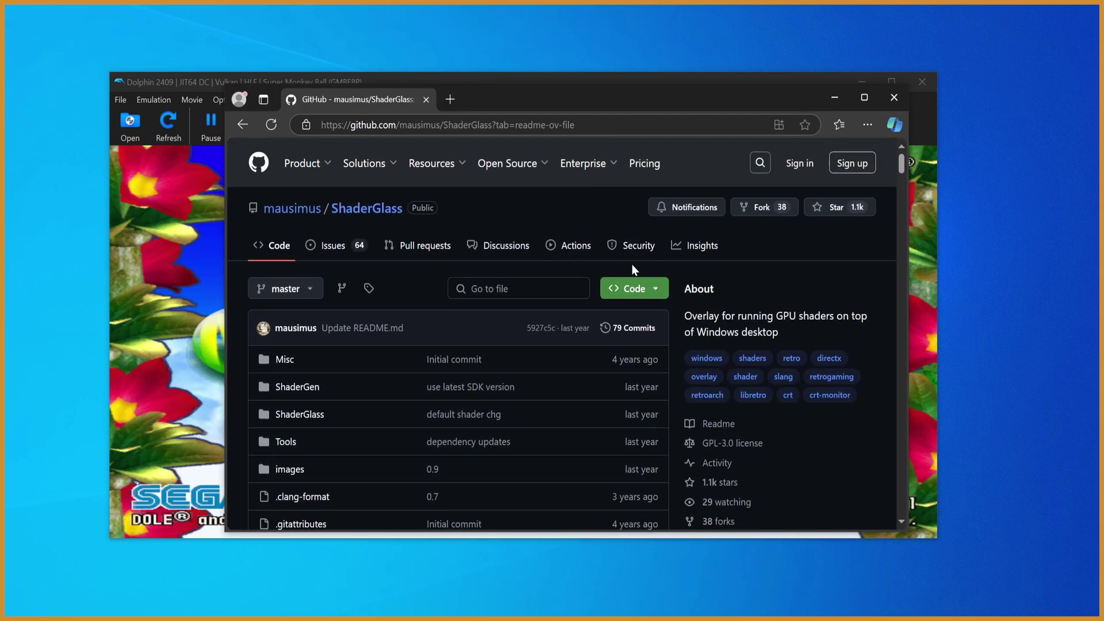
{"action": "scroll", "coordinate": [767, 289], "scroll_direction": "down", "scroll_amount": 3}
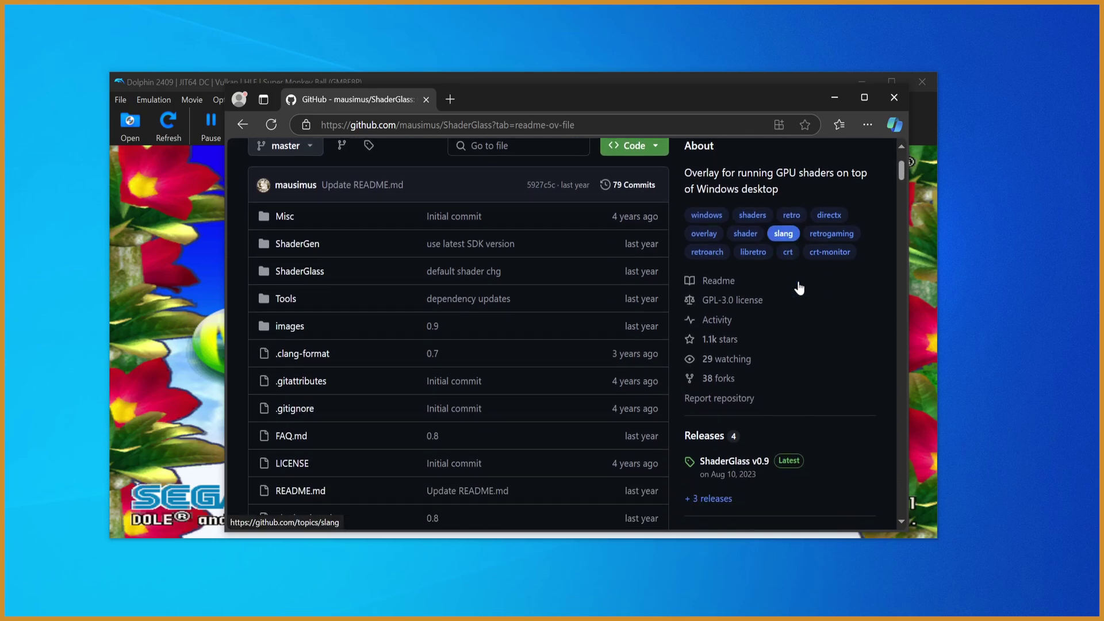
{"action": "left_click", "coordinate": [704, 379]}
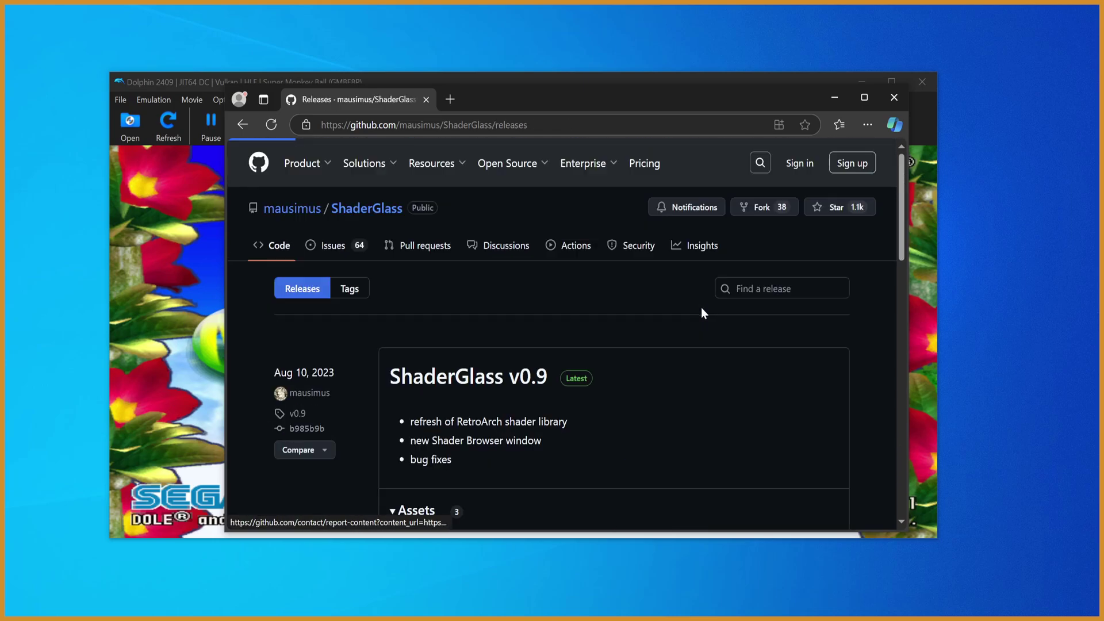
{"action": "scroll", "coordinate": [566, 340], "scroll_direction": "down", "scroll_amount": 2}
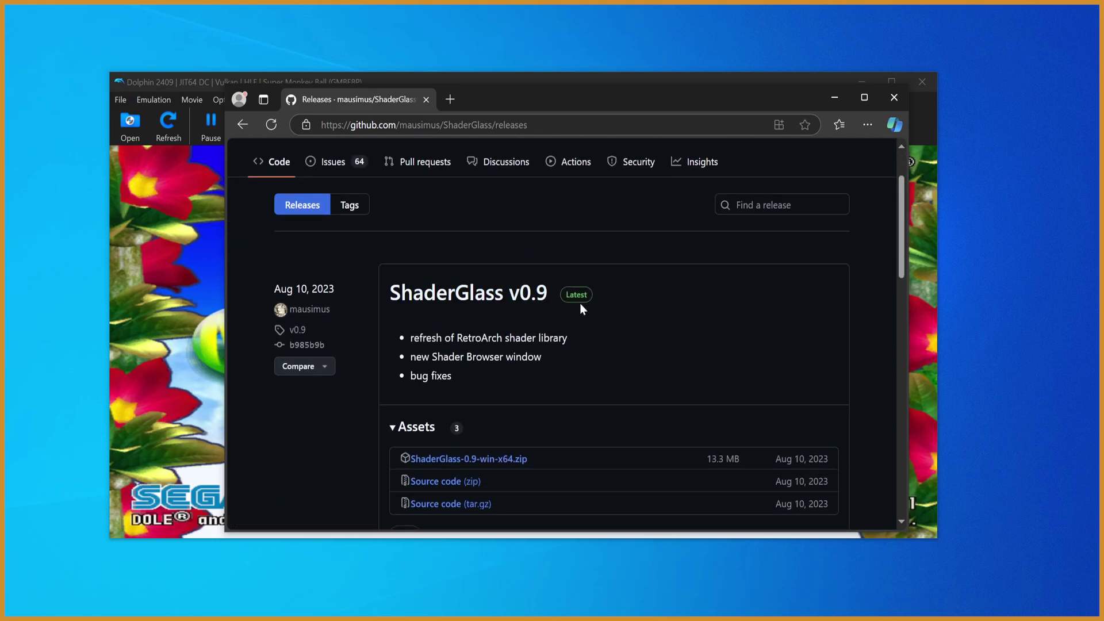
{"action": "scroll", "coordinate": [673, 344], "scroll_direction": "down", "scroll_amount": 3}
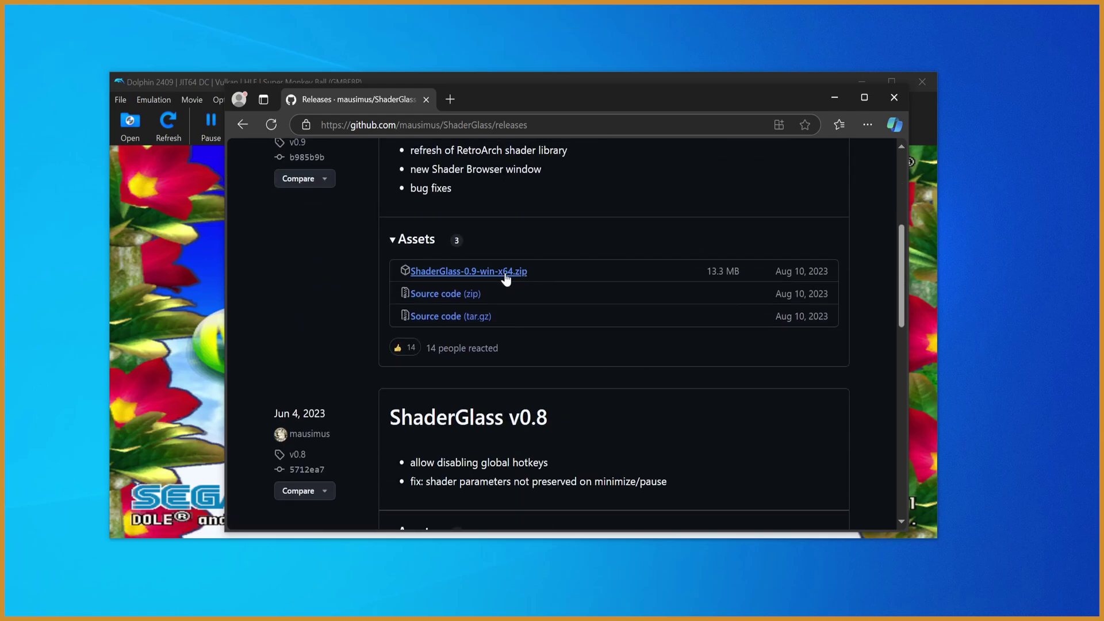
{"action": "left_click", "coordinate": [506, 279]}
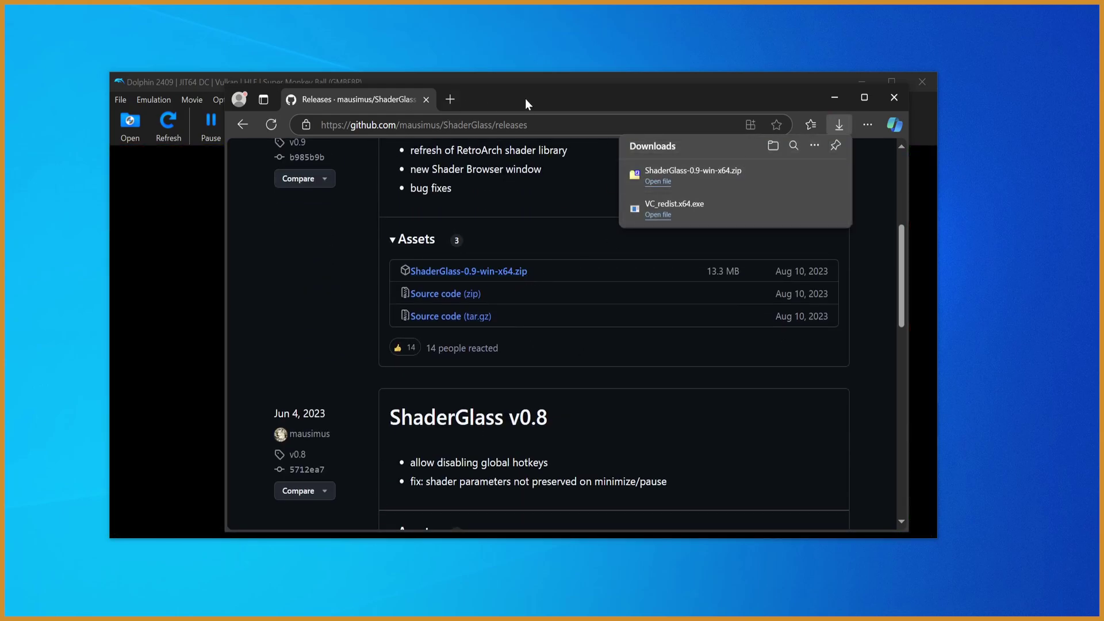
Step: Copy the ShaderGlass zip from the browser's downloads list onto the desktop
{"action": "left_click_drag", "start_coordinate": [509, 80], "coordinate": [595, 80]}
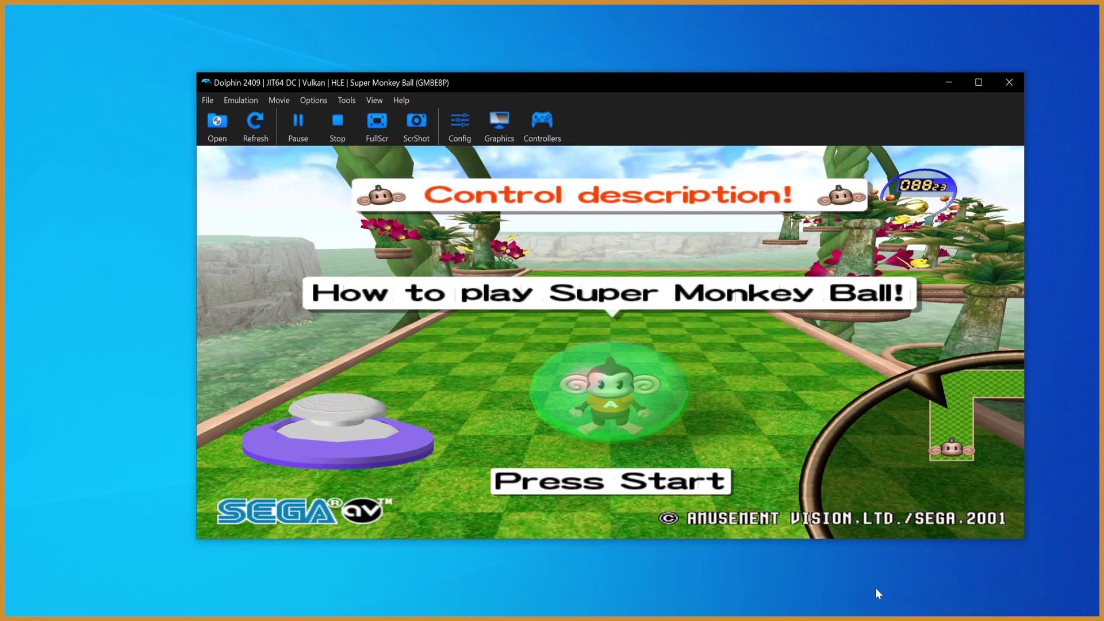
{"action": "key", "text": "alt+Tab"}
{"action": "left_click", "coordinate": [867, 125]}
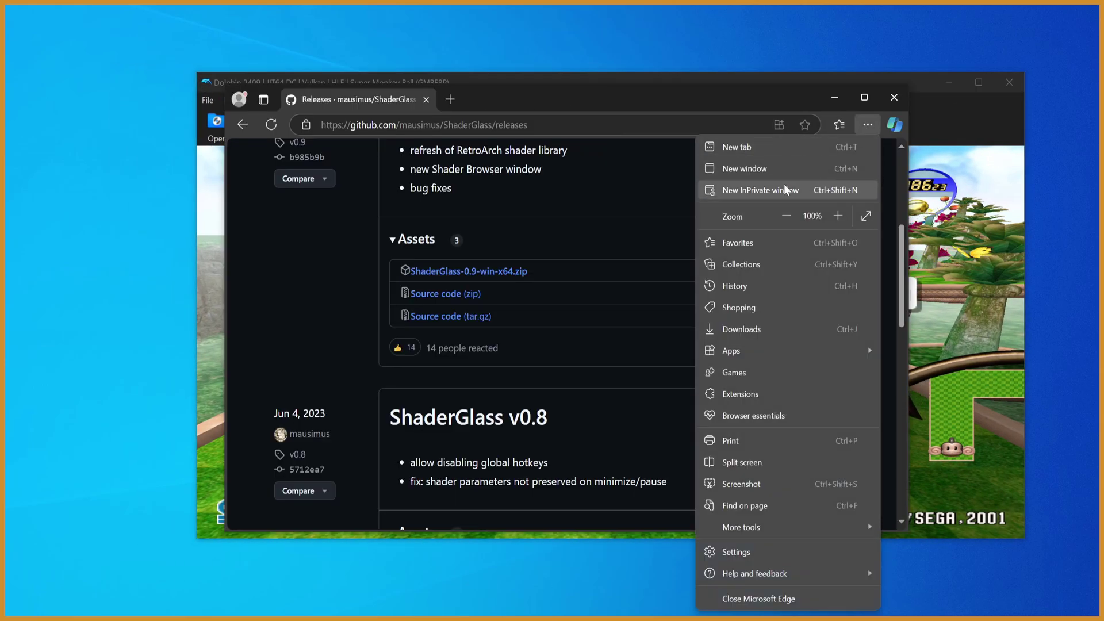
{"action": "left_click", "coordinate": [746, 331]}
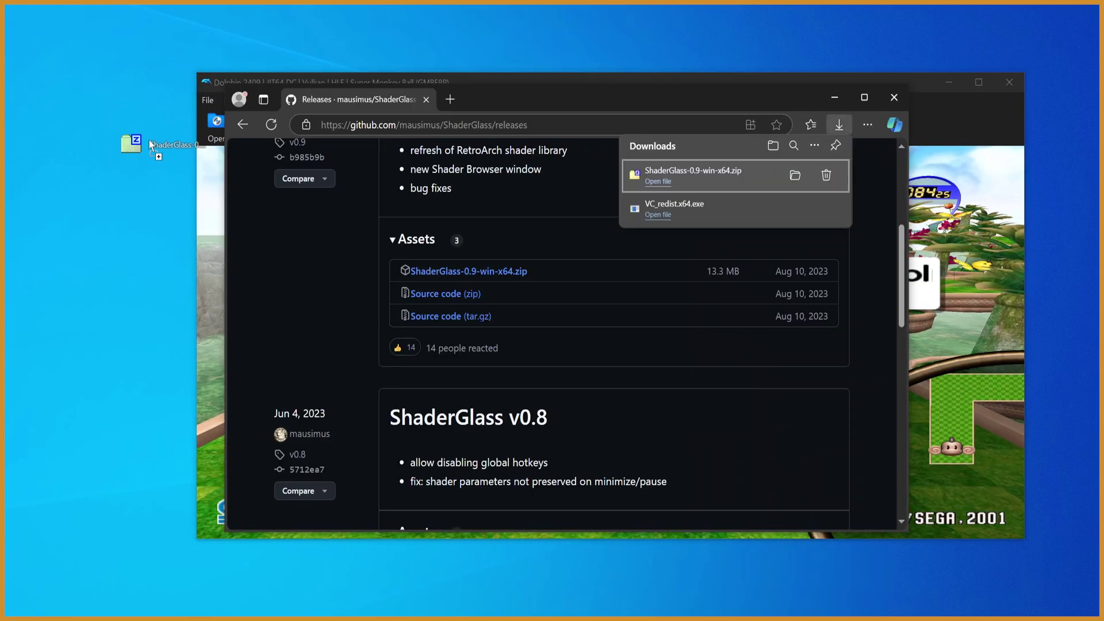
{"action": "left_click_drag", "start_coordinate": [139, 140], "coordinate": [138, 144]}
Step: Extract the zip with 7-Zip into ShaderGlass-0.9-win-x64 and check ShaderGlass.exe inside
{"action": "right_click", "coordinate": [121, 95]}
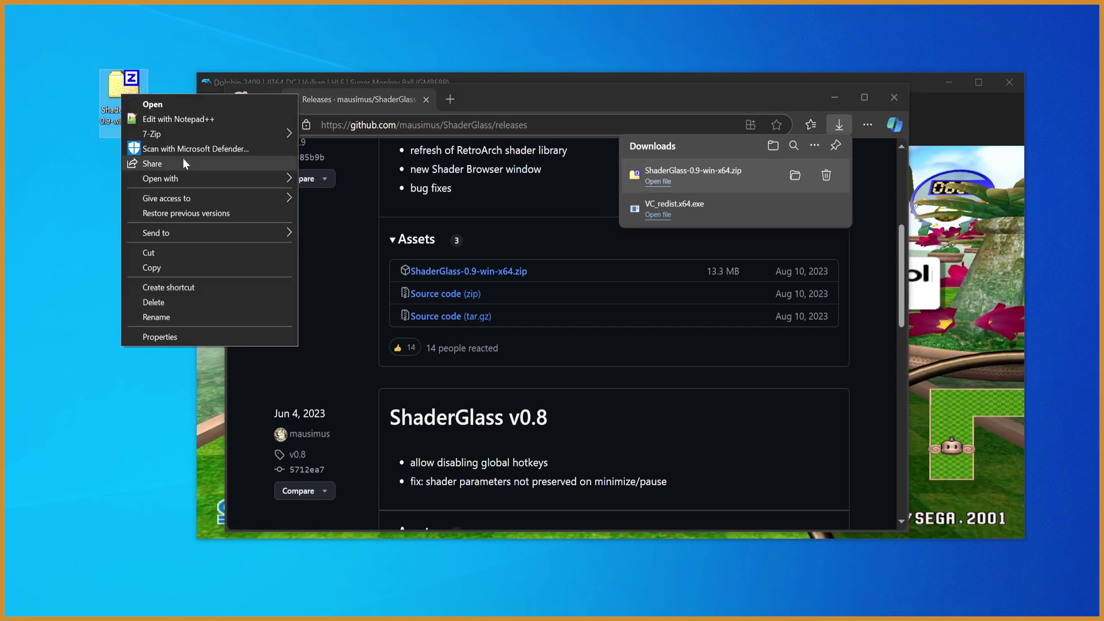
{"action": "mouse_move", "coordinate": [260, 135]}
{"action": "left_click", "coordinate": [371, 194]}
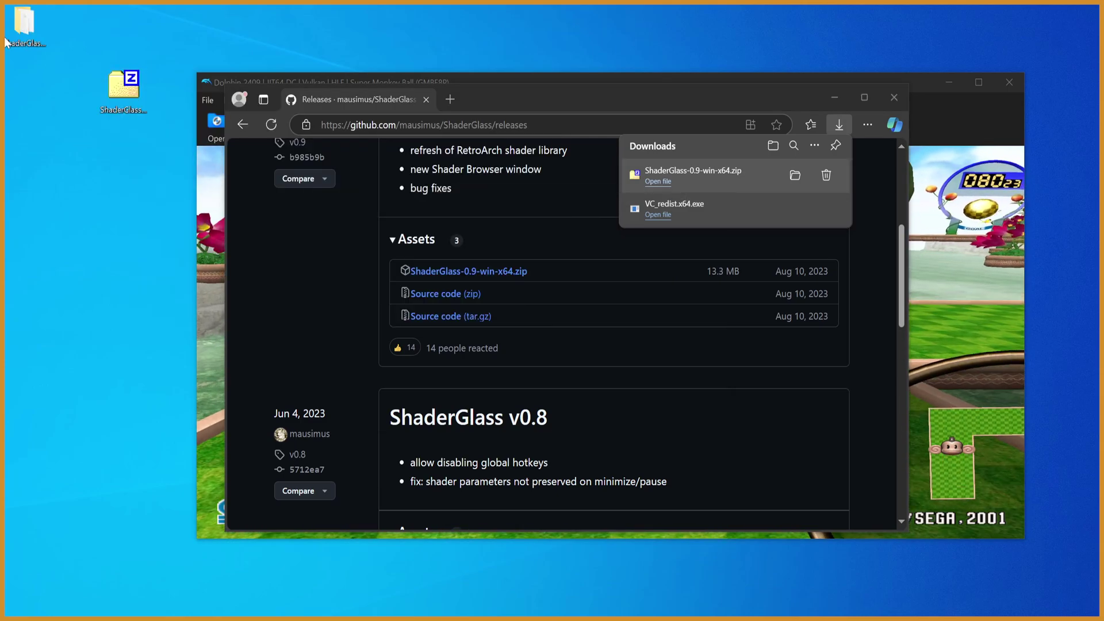
{"action": "left_click_drag", "start_coordinate": [24, 23], "coordinate": [133, 184]}
{"action": "left_click", "coordinate": [126, 224]}
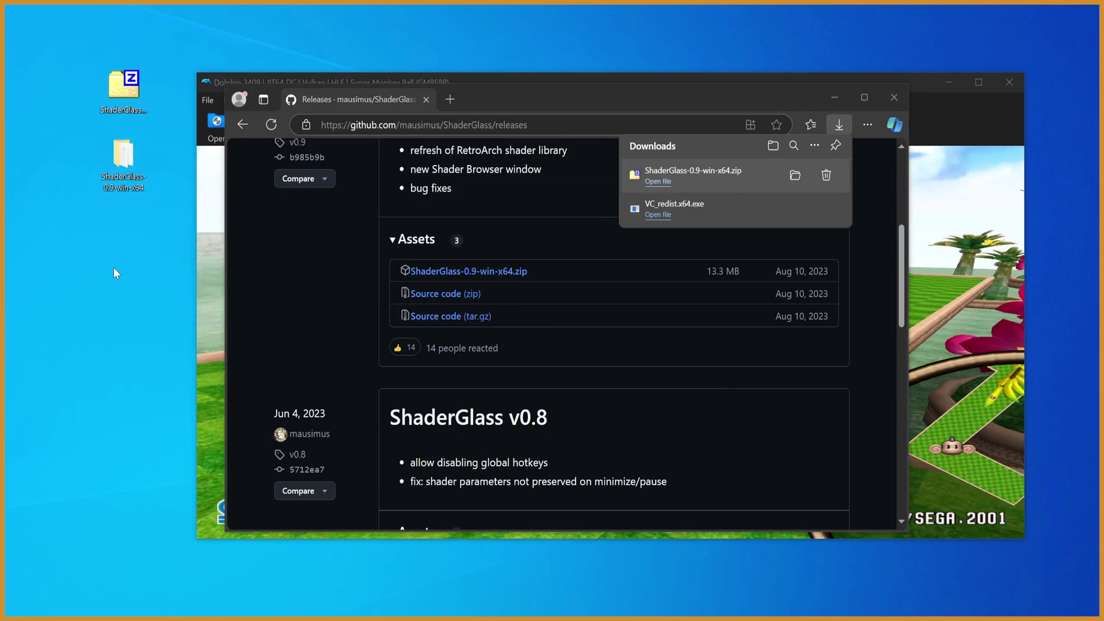
{"action": "double_click", "coordinate": [123, 172]}
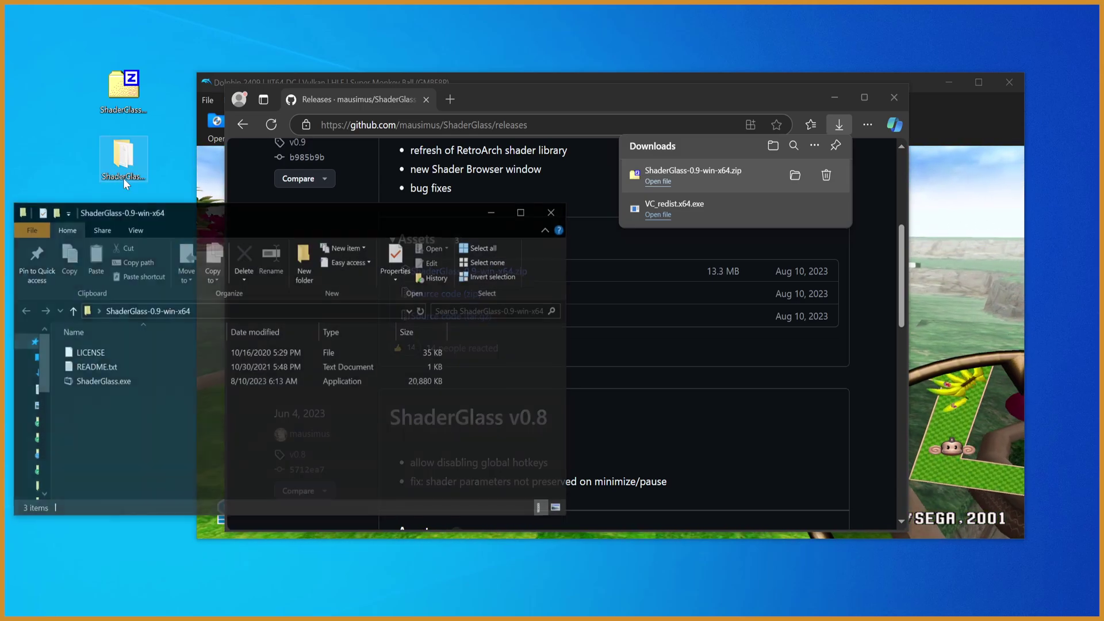
{"action": "left_click", "coordinate": [165, 382]}
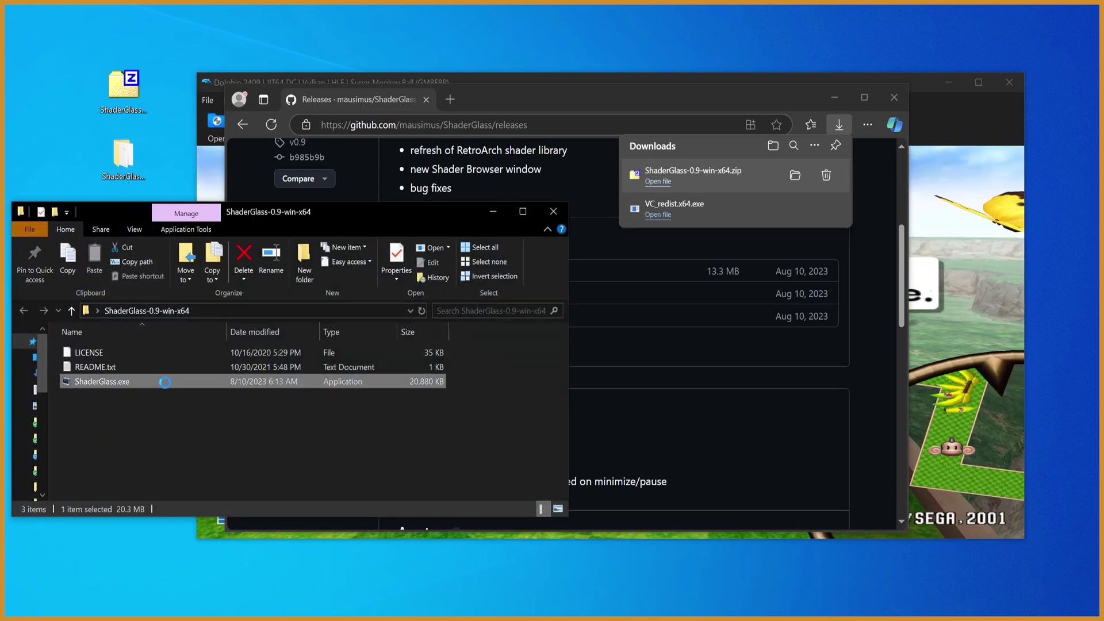
{"action": "left_click", "coordinate": [553, 212]}
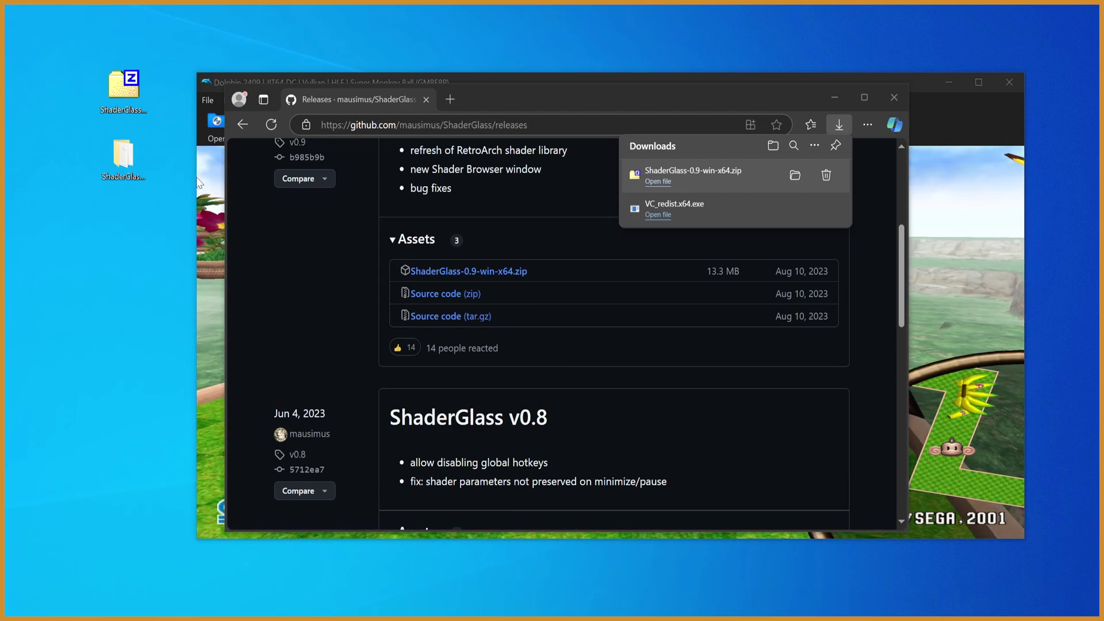
Step: Capture the Dolphin 2409 JIT64 game window in ShaderGlass with crt-hyllian-curvature at x3
{"action": "right_click", "coordinate": [180, 195]}
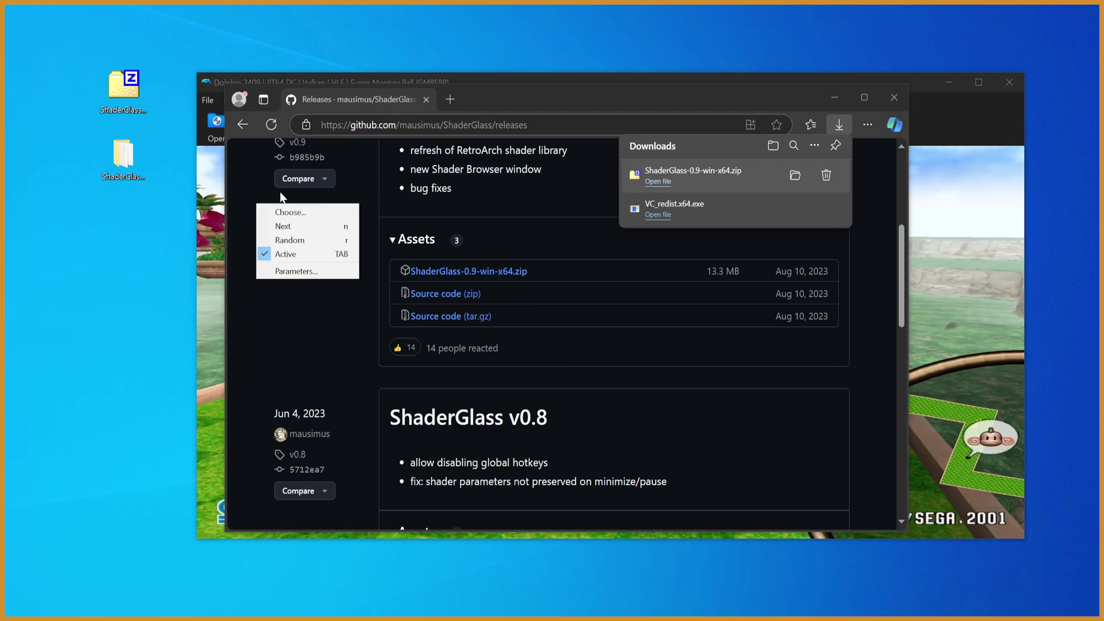
{"action": "left_click", "coordinate": [290, 206]}
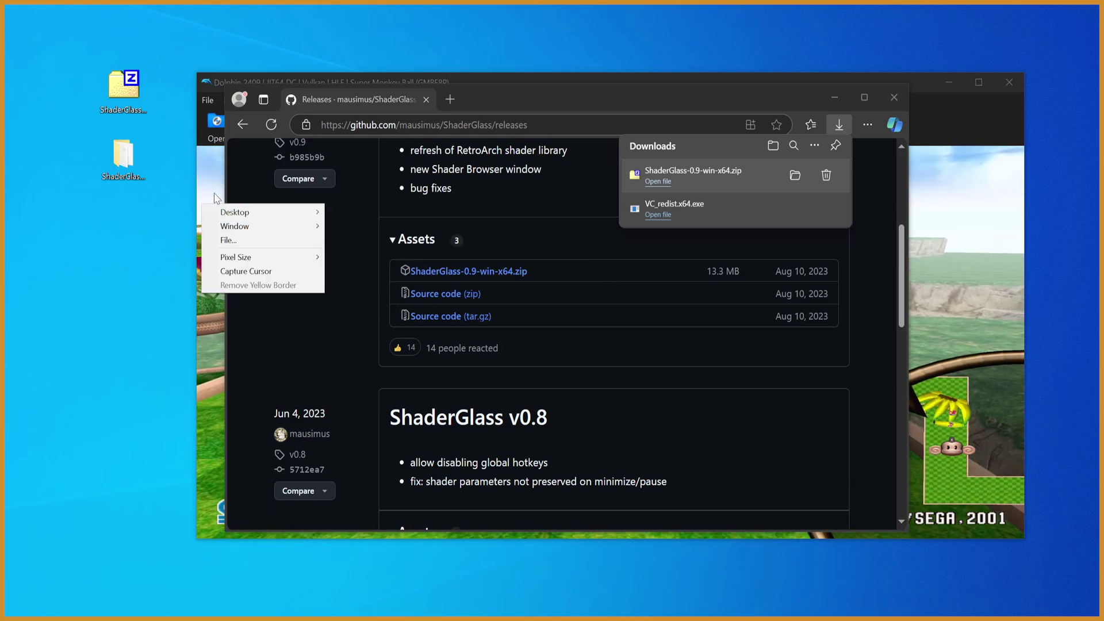
{"action": "mouse_move", "coordinate": [246, 230]}
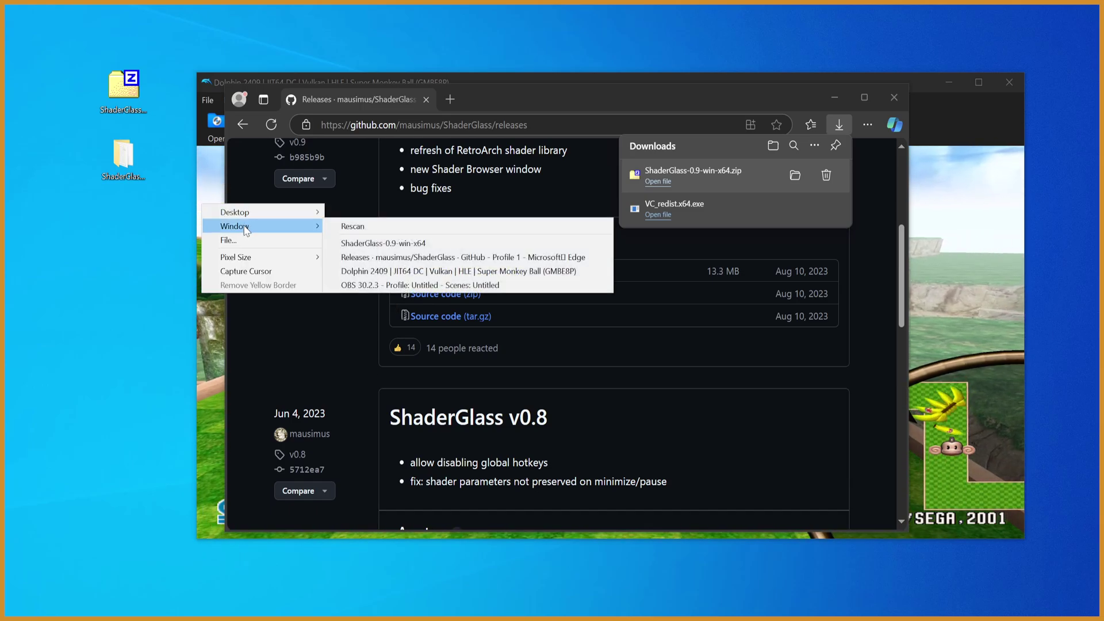
{"action": "left_click", "coordinate": [417, 271]}
Step: Reposition the ShaderGlass view over Dolphin and set Output mode to a smaller picture
{"action": "left_click_drag", "start_coordinate": [392, 188], "coordinate": [365, 97]}
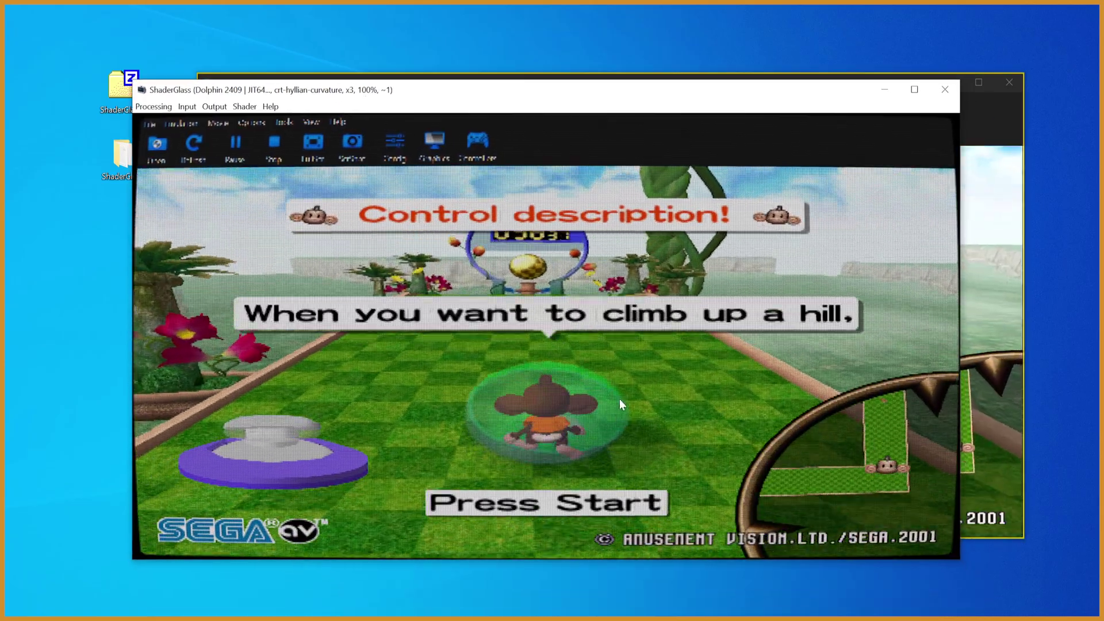
{"action": "left_click_drag", "start_coordinate": [525, 97], "coordinate": [373, 49]}
{"action": "left_click_drag", "start_coordinate": [427, 117], "coordinate": [499, 92]}
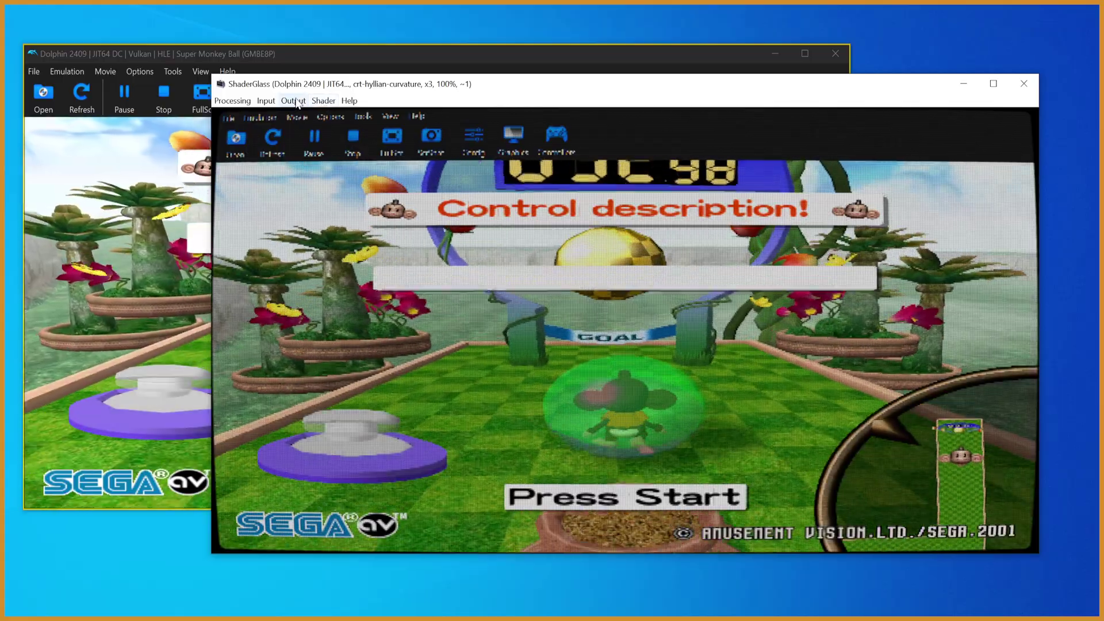
{"action": "left_click", "coordinate": [294, 101]}
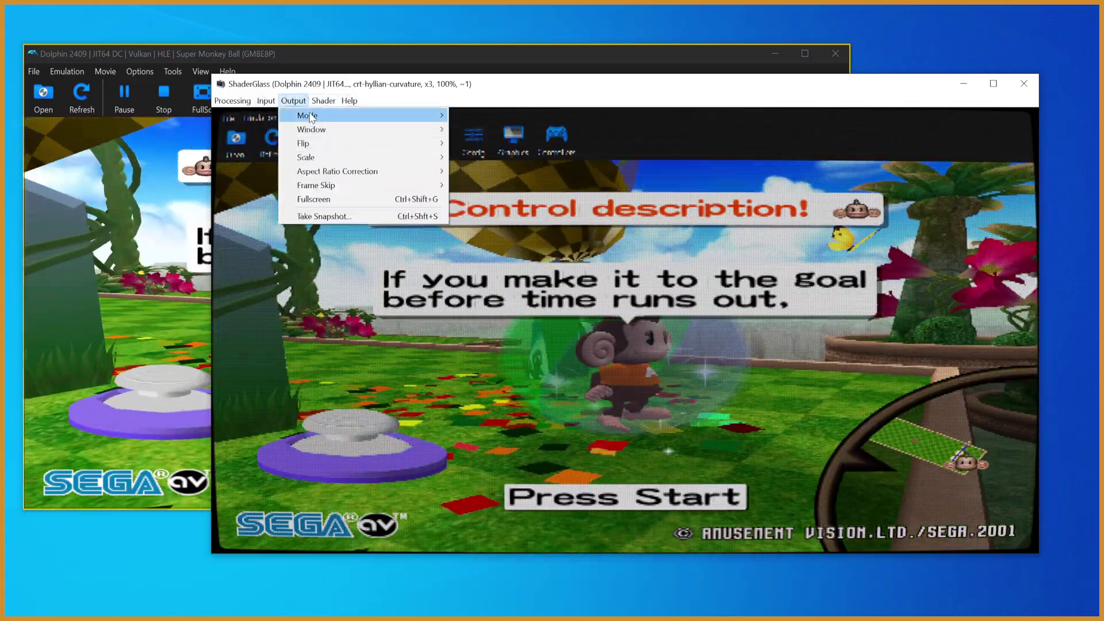
{"action": "mouse_move", "coordinate": [311, 116]}
{"action": "left_click", "coordinate": [489, 123]}
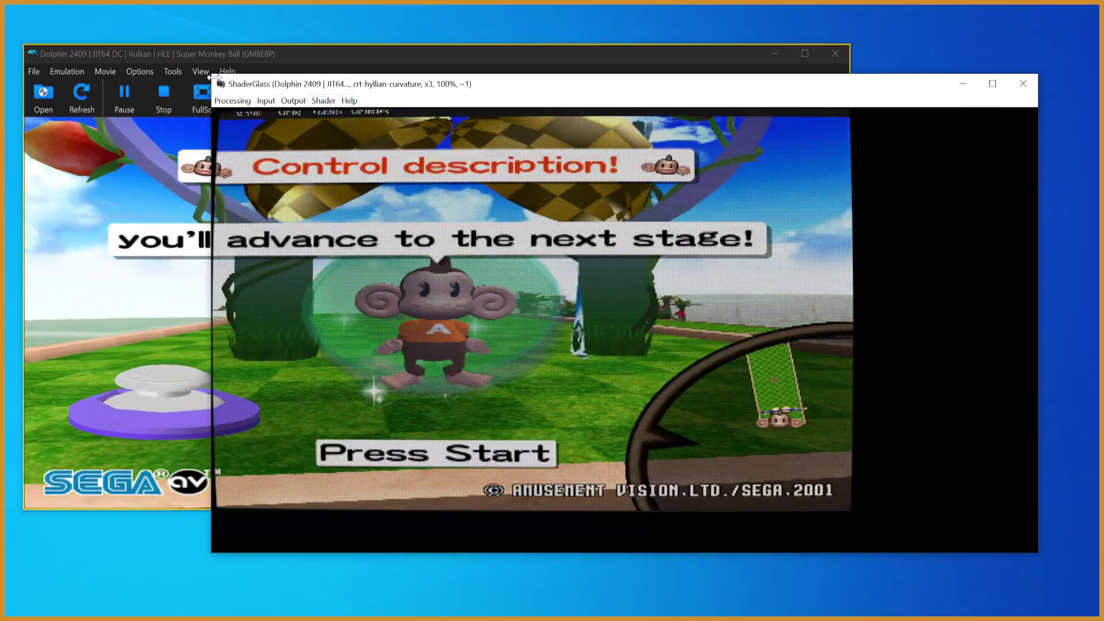
Step: Rearrange the browser and ShaderGlass windows, placing the filtered view at the top-left
{"action": "left_click_drag", "start_coordinate": [505, 102], "coordinate": [527, 149]}
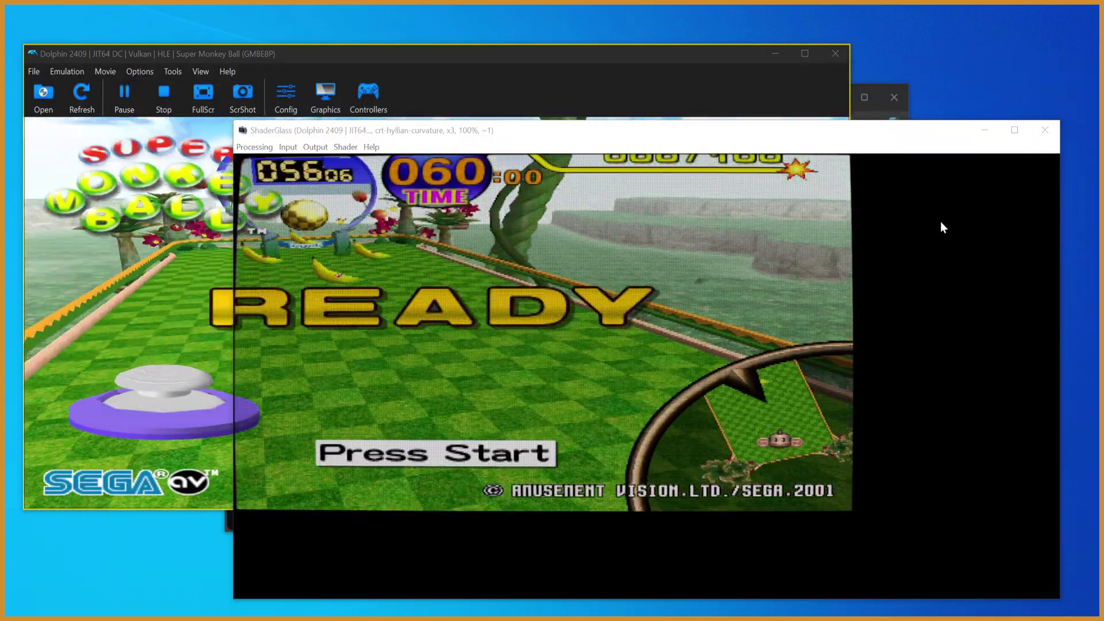
{"action": "mouse_move", "coordinate": [881, 137]}
{"action": "left_mouse_down"}
{"action": "mouse_move", "coordinate": [782, 180]}
{"action": "mouse_move", "coordinate": [911, 169]}
{"action": "mouse_move", "coordinate": [889, 139]}
{"action": "left_mouse_up"}
{"action": "left_click", "coordinate": [867, 119]}
{"action": "left_click", "coordinate": [732, 109]}
{"action": "left_click_drag", "start_coordinate": [690, 108], "coordinate": [616, 86]}
{"action": "left_click_drag", "start_coordinate": [578, 130], "coordinate": [402, 48]}
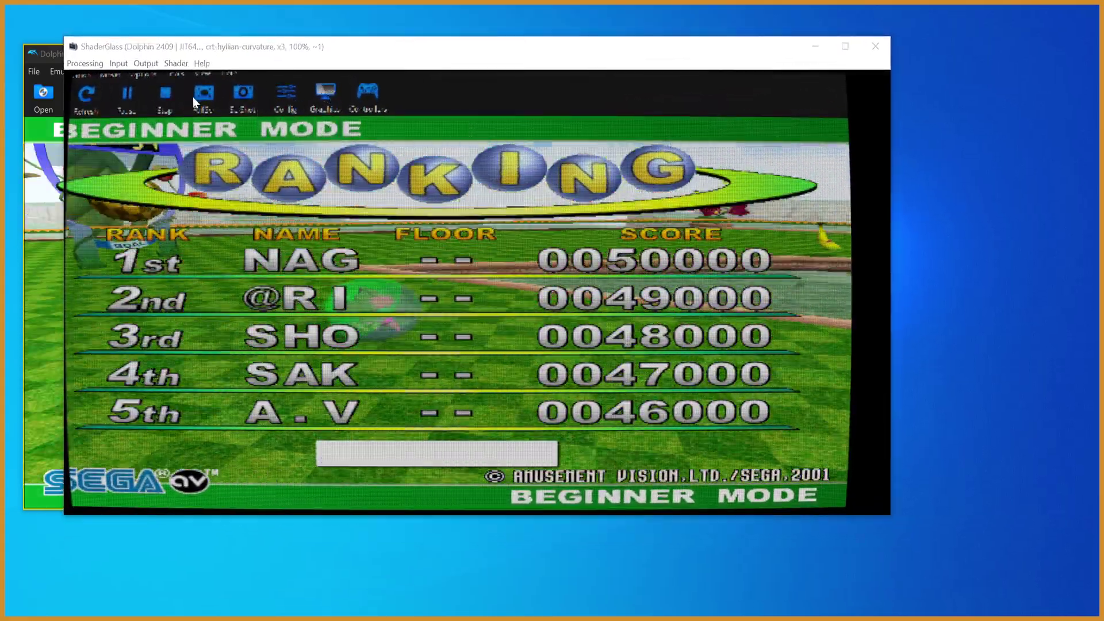
Step: Make the ShaderGlass output window click-through, minimize the browser, and center it over Dolphin
{"action": "left_click", "coordinate": [145, 64]}
{"action": "mouse_move", "coordinate": [183, 94]}
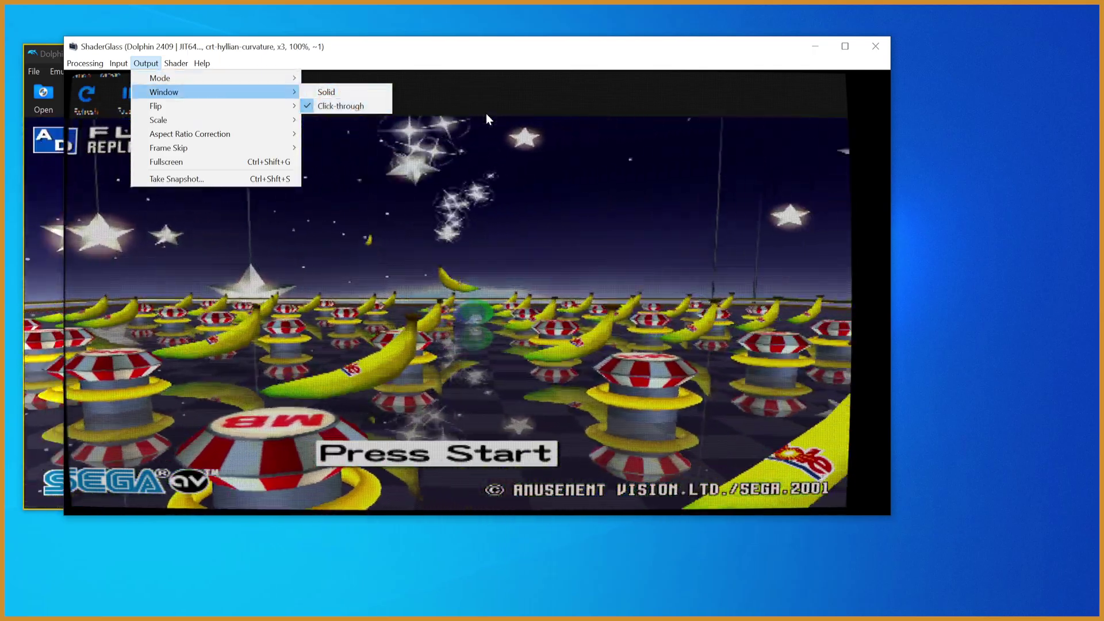
{"action": "left_click", "coordinate": [487, 119]}
{"action": "left_click_drag", "start_coordinate": [375, 53], "coordinate": [528, 119]}
{"action": "left_click_drag", "start_coordinate": [458, 82], "coordinate": [560, 63]}
{"action": "left_click", "coordinate": [862, 56]}
{"action": "left_click_drag", "start_coordinate": [606, 118], "coordinate": [499, 149]}
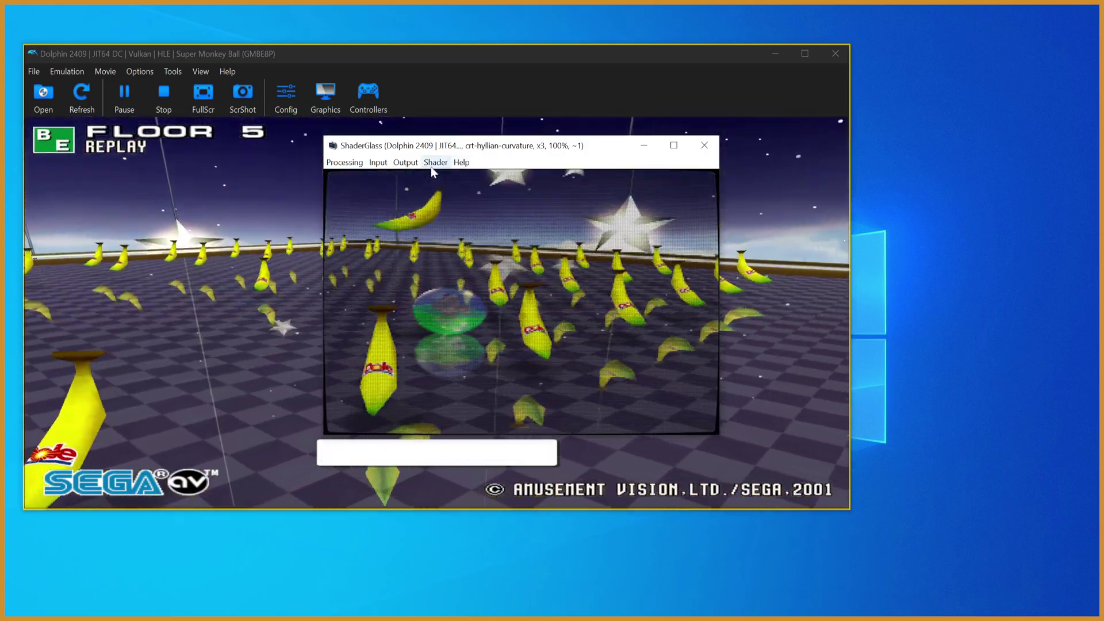
Step: Apply crt-royale from the crt folder in Choose Shader and move the list aside
{"action": "left_click", "coordinate": [433, 164]}
{"action": "left_click", "coordinate": [450, 177]}
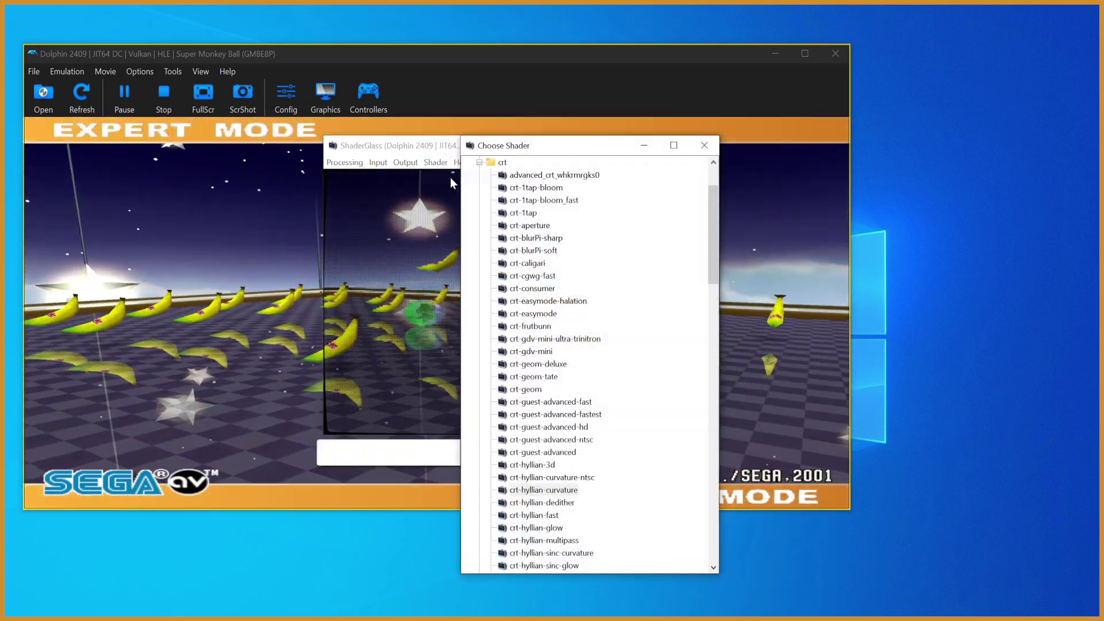
{"action": "double_click", "coordinate": [502, 162]}
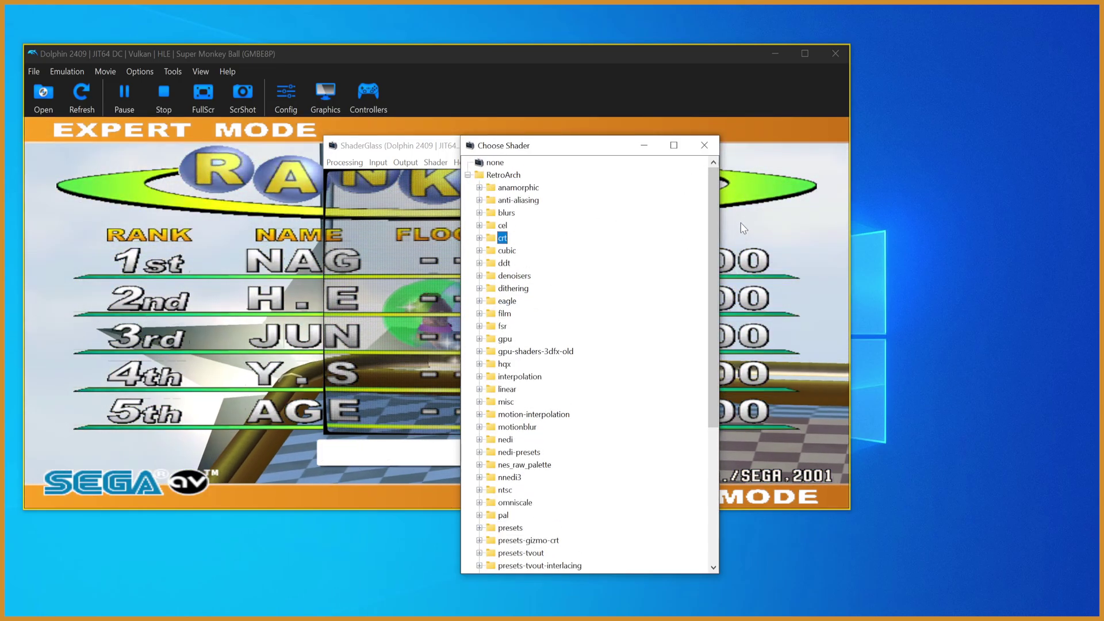
{"action": "scroll", "coordinate": [713, 282], "scroll_direction": "down", "scroll_amount": 3}
{"action": "scroll", "coordinate": [702, 427], "scroll_direction": "up", "scroll_amount": 6}
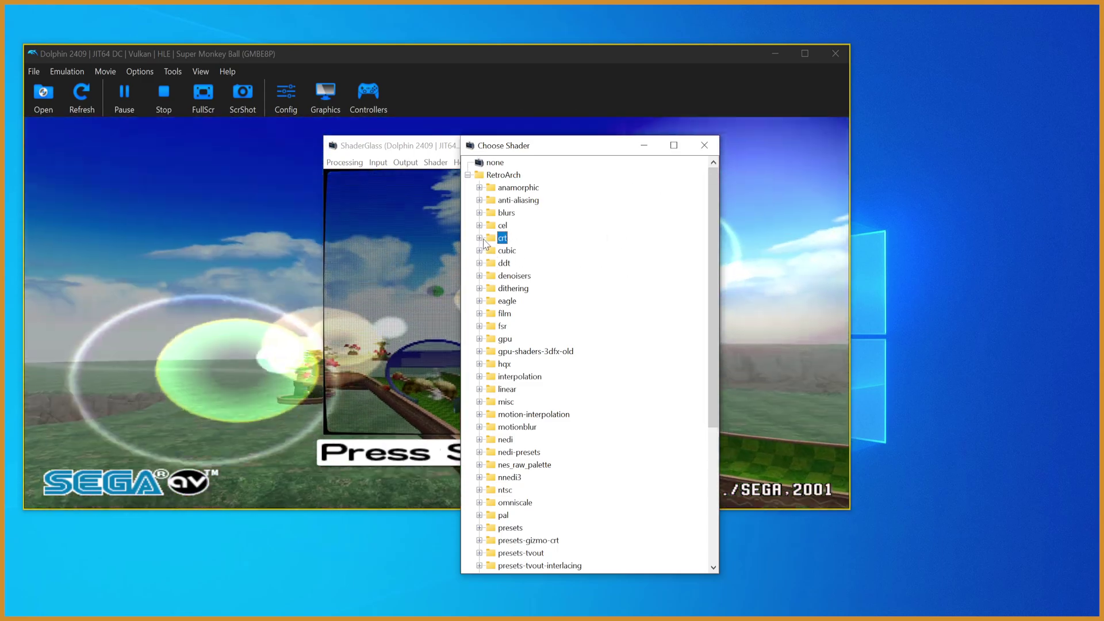
{"action": "left_click", "coordinate": [478, 237]}
{"action": "left_click_drag", "start_coordinate": [717, 259], "coordinate": [711, 372]}
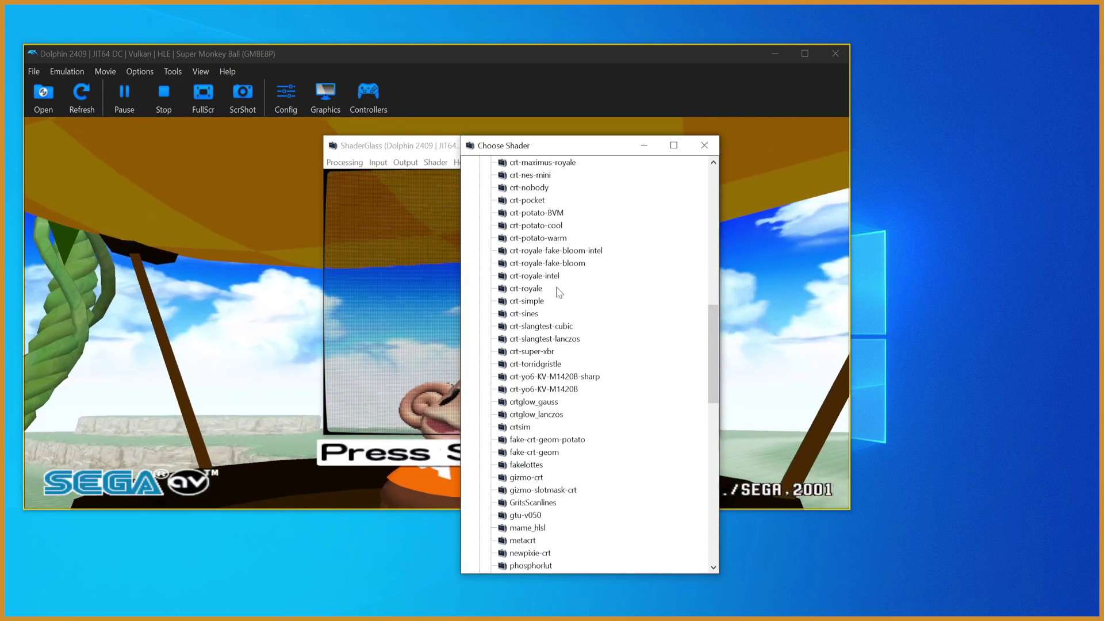
{"action": "left_click", "coordinate": [535, 289]}
{"action": "left_click_drag", "start_coordinate": [563, 145], "coordinate": [868, 82]}
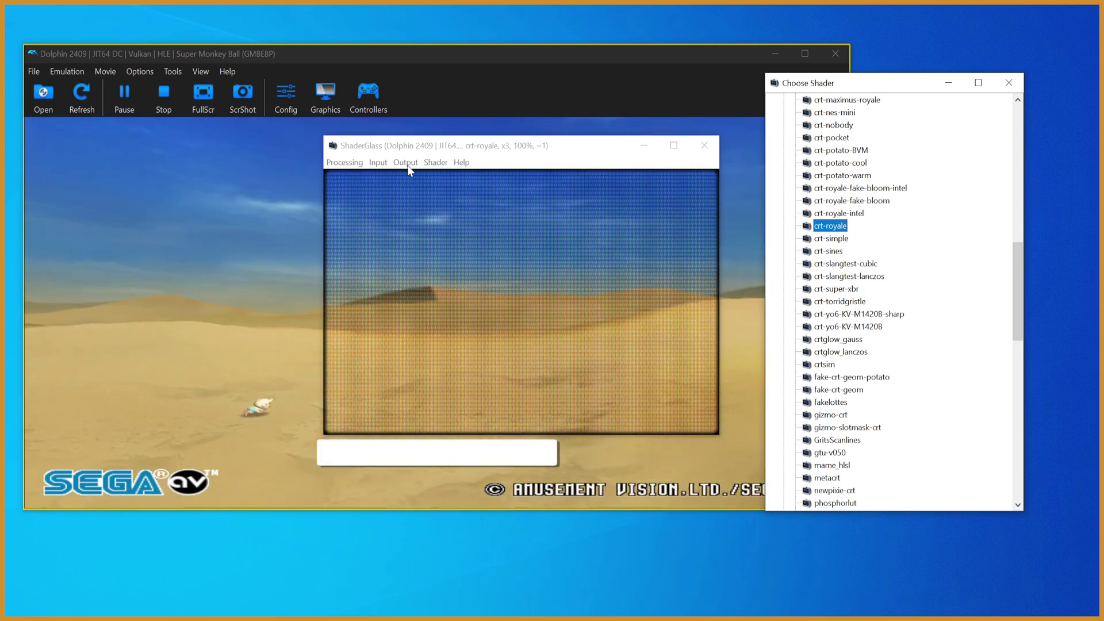
Step: Drag crt-royale's Border - Size slider to 0.000 in Shader Parameters
{"action": "left_click", "coordinate": [406, 163]}
{"action": "mouse_move", "coordinate": [441, 166]}
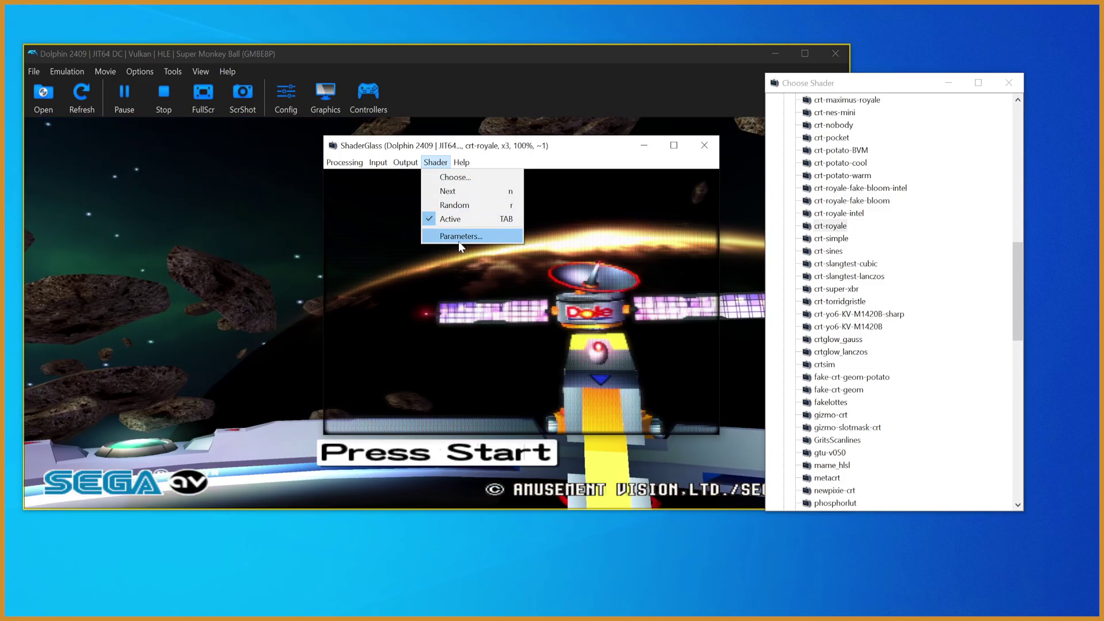
{"action": "left_click", "coordinate": [457, 238]}
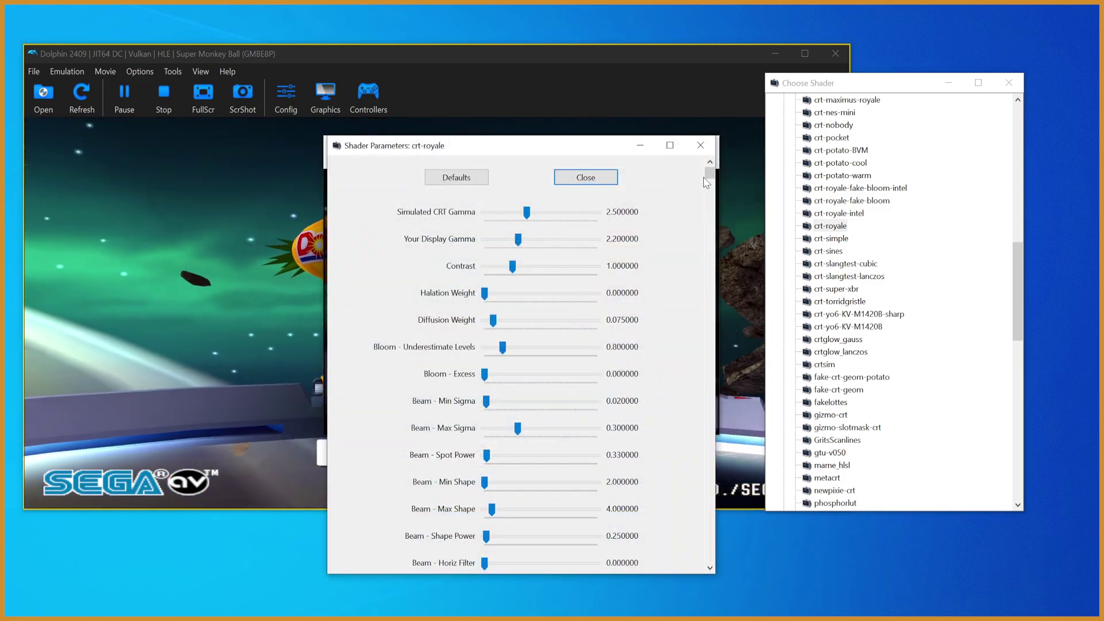
{"action": "left_click_drag", "start_coordinate": [707, 183], "coordinate": [841, 59]}
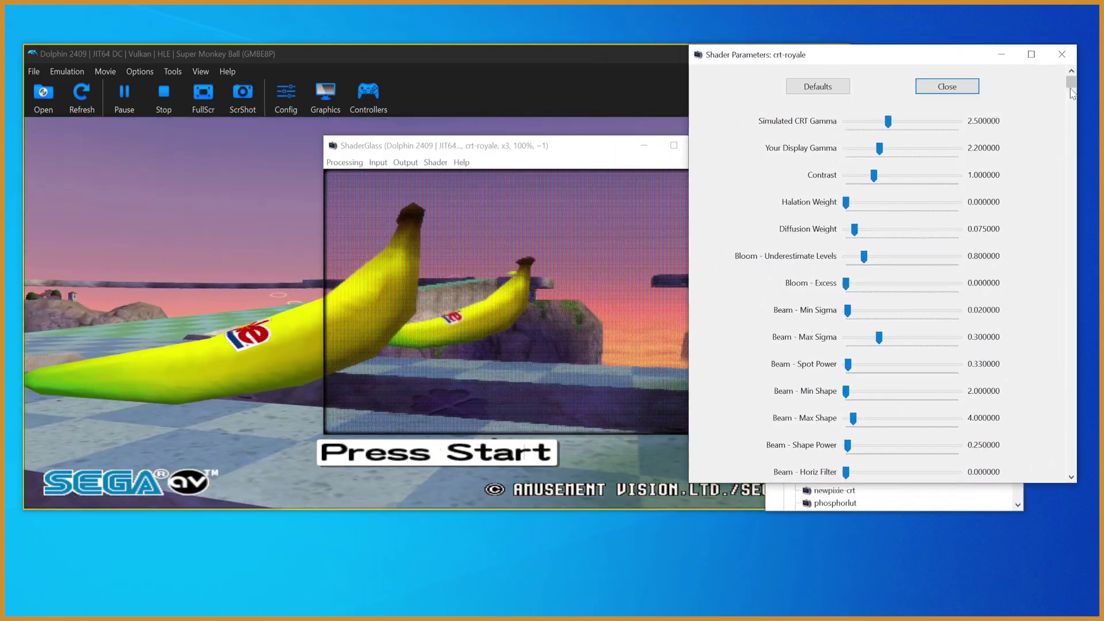
{"action": "left_click_drag", "start_coordinate": [1070, 82], "coordinate": [1069, 468]}
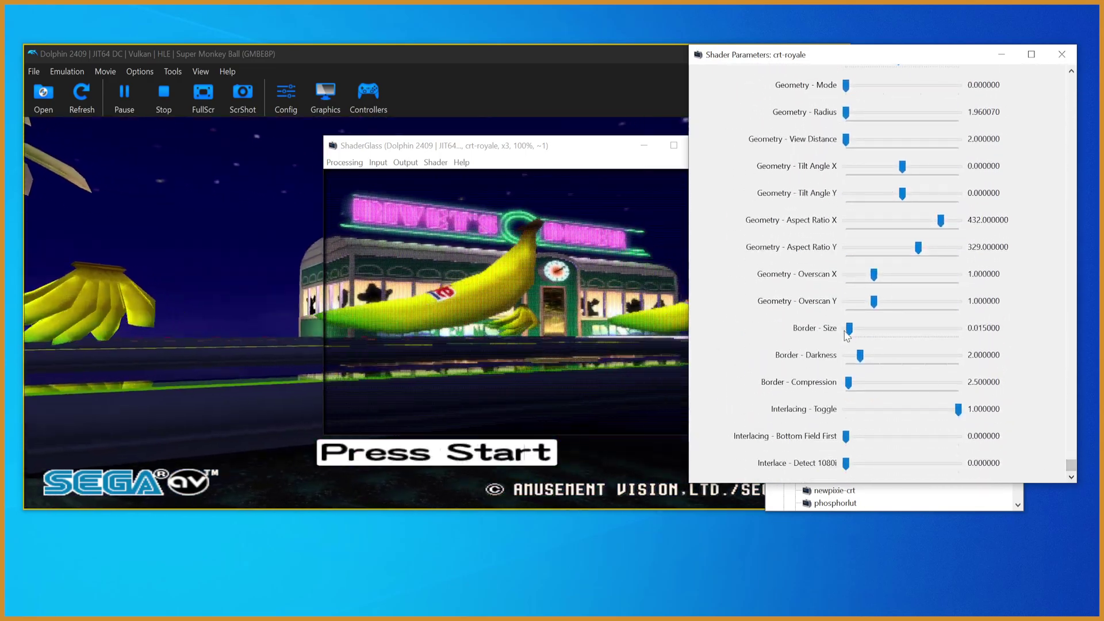
{"action": "left_click_drag", "start_coordinate": [845, 331], "coordinate": [838, 332]}
{"action": "left_click", "coordinate": [506, 270]}
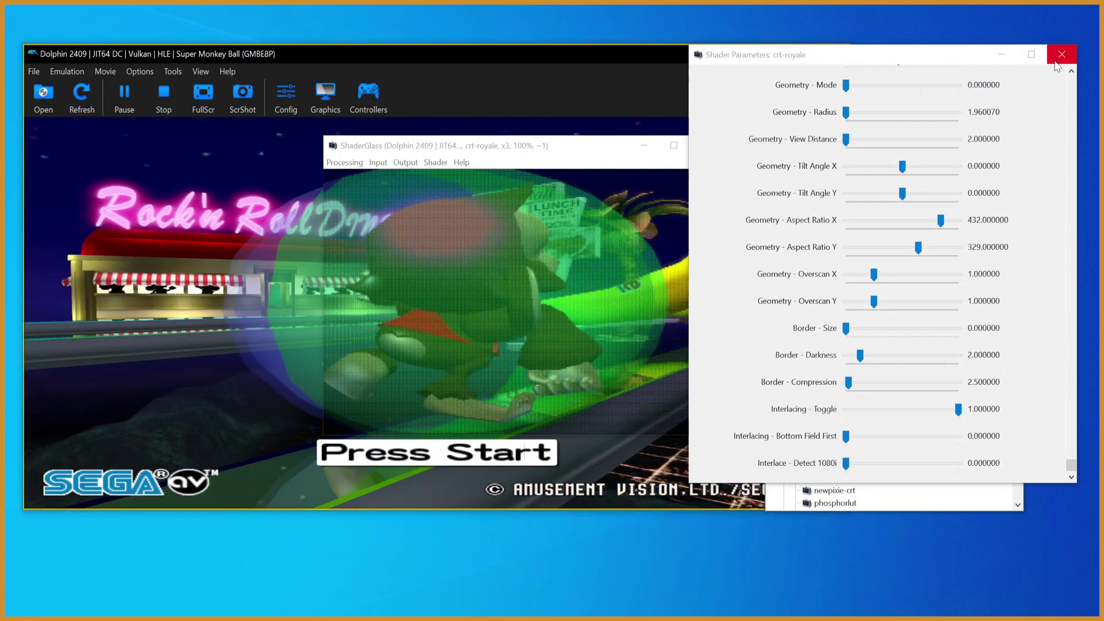
{"action": "left_click_drag", "start_coordinate": [907, 56], "coordinate": [575, 85]}
Step: Close the crt-royale parameters and switch the shader to crt-mattias
{"action": "left_click", "coordinate": [726, 84]}
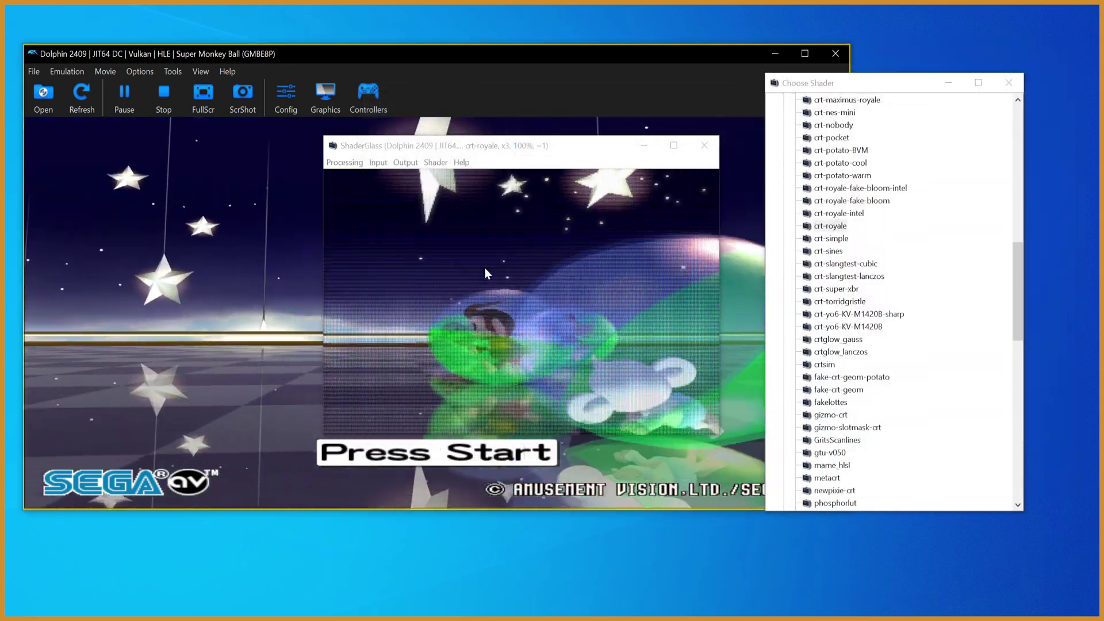
{"action": "left_click_drag", "start_coordinate": [436, 143], "coordinate": [471, 131]}
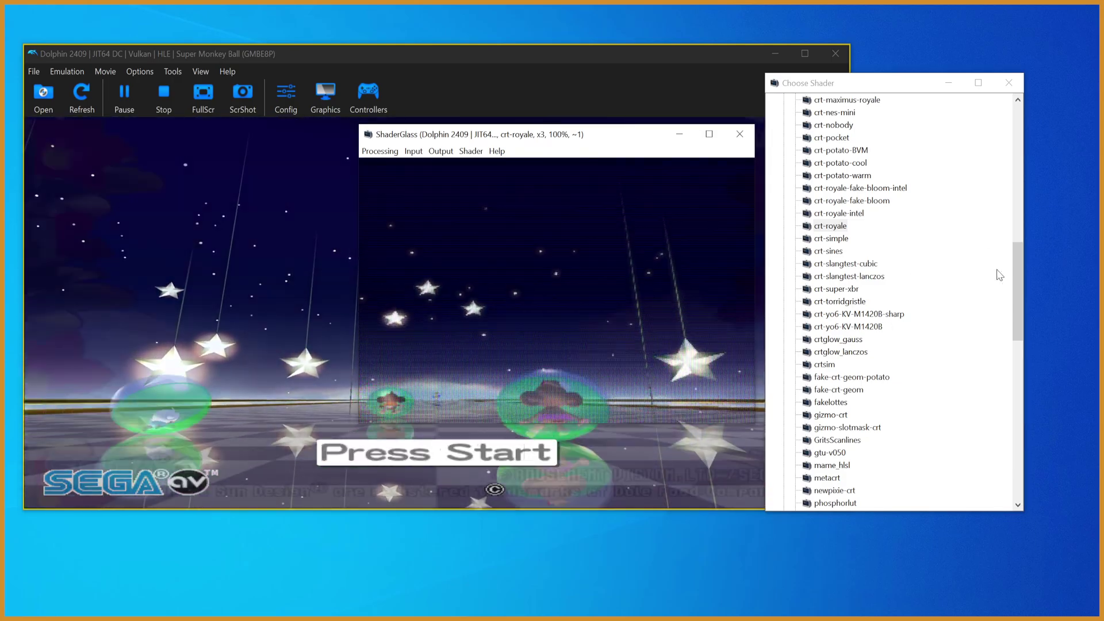
{"action": "left_click_drag", "start_coordinate": [1012, 274], "coordinate": [1015, 248]}
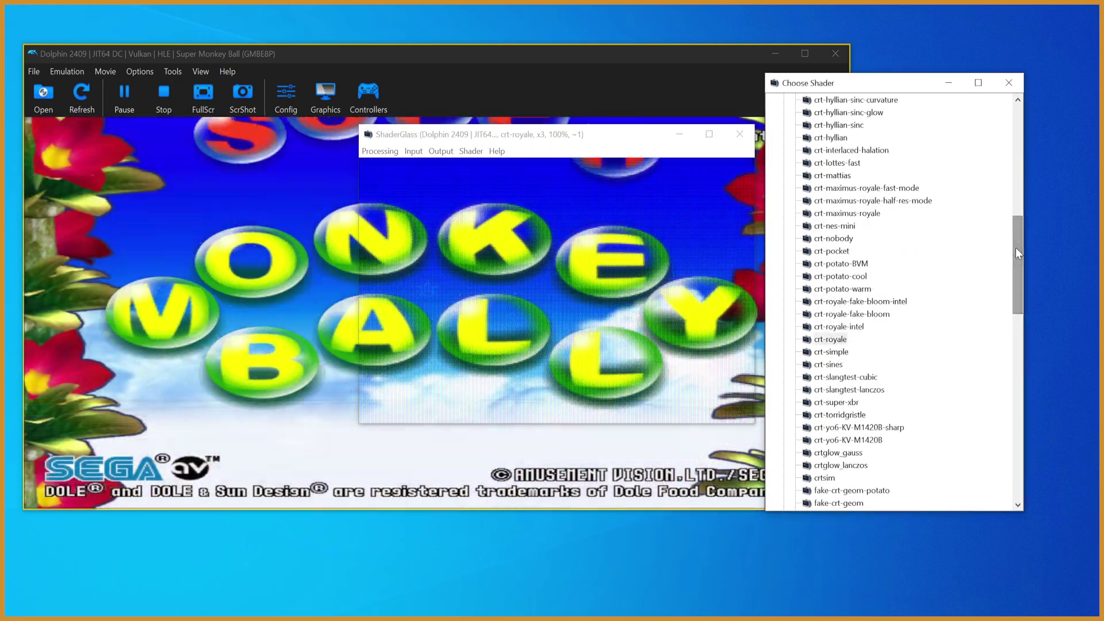
{"action": "left_click", "coordinate": [832, 180]}
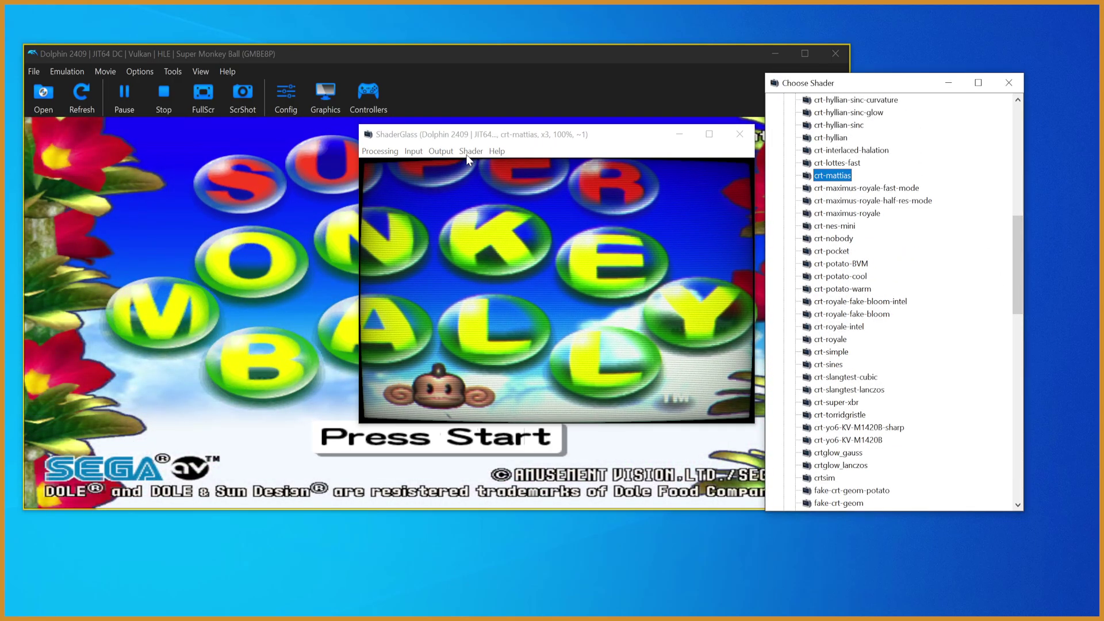
Step: Check crt-mattias's parameters, close them, and enlarge the ShaderGlass window slightly
{"action": "left_click", "coordinate": [496, 225]}
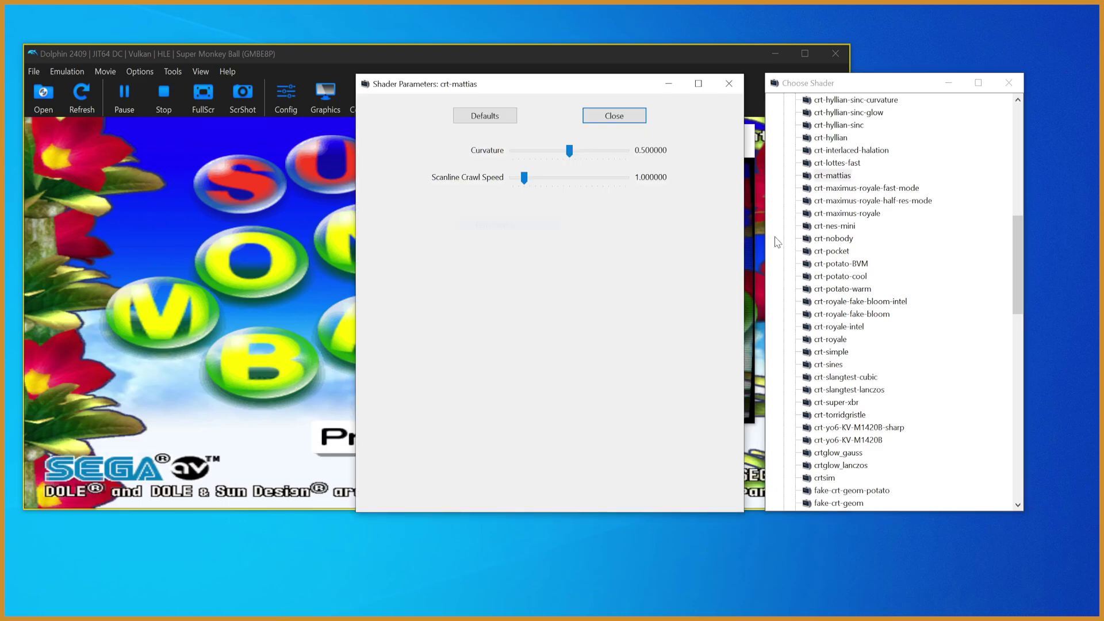
{"action": "left_click", "coordinate": [729, 85]}
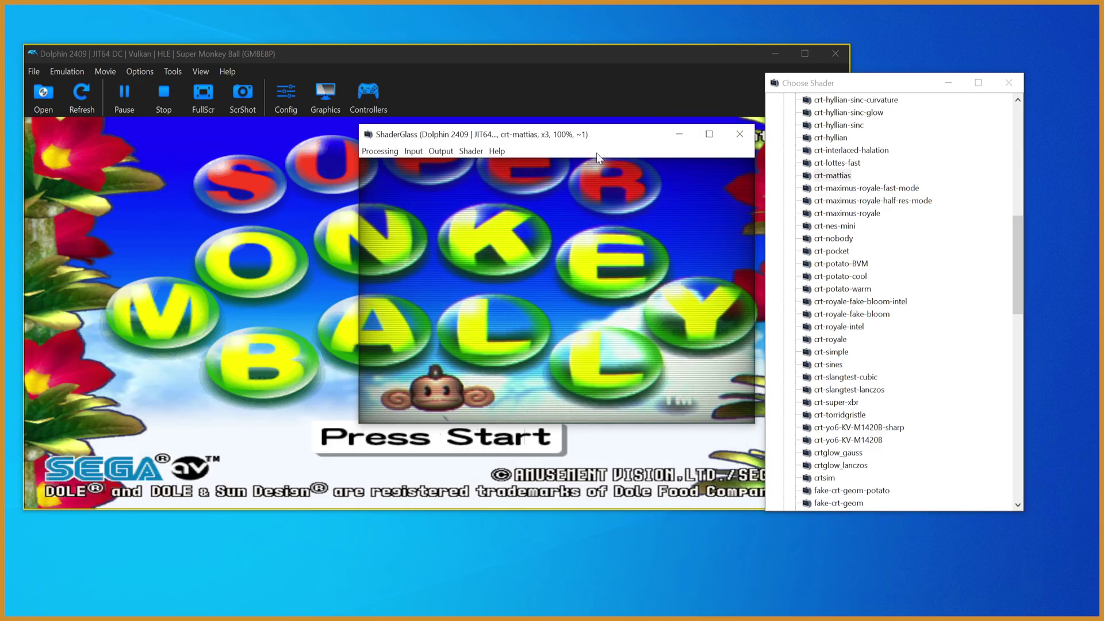
{"action": "mouse_move", "coordinate": [357, 124]}
{"action": "left_mouse_down"}
{"action": "mouse_move", "coordinate": [217, 103]}
{"action": "mouse_move", "coordinate": [216, 81]}
{"action": "mouse_move", "coordinate": [182, 160]}
{"action": "mouse_move", "coordinate": [306, 109]}
{"action": "mouse_move", "coordinate": [355, 121]}
{"action": "left_mouse_up"}
{"action": "left_click_drag", "start_coordinate": [1022, 276], "coordinate": [1019, 373]}
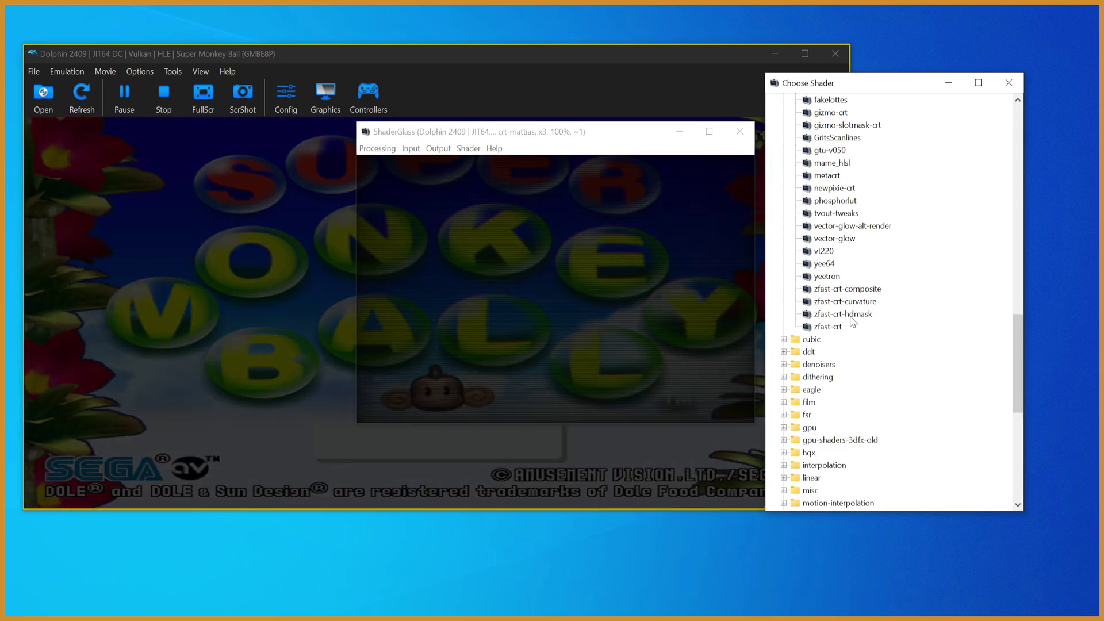
Step: Apply zfast-crt-hdmask, close its parameters and the shader chooser, and nudge the overlay right
{"action": "left_click", "coordinate": [852, 320]}
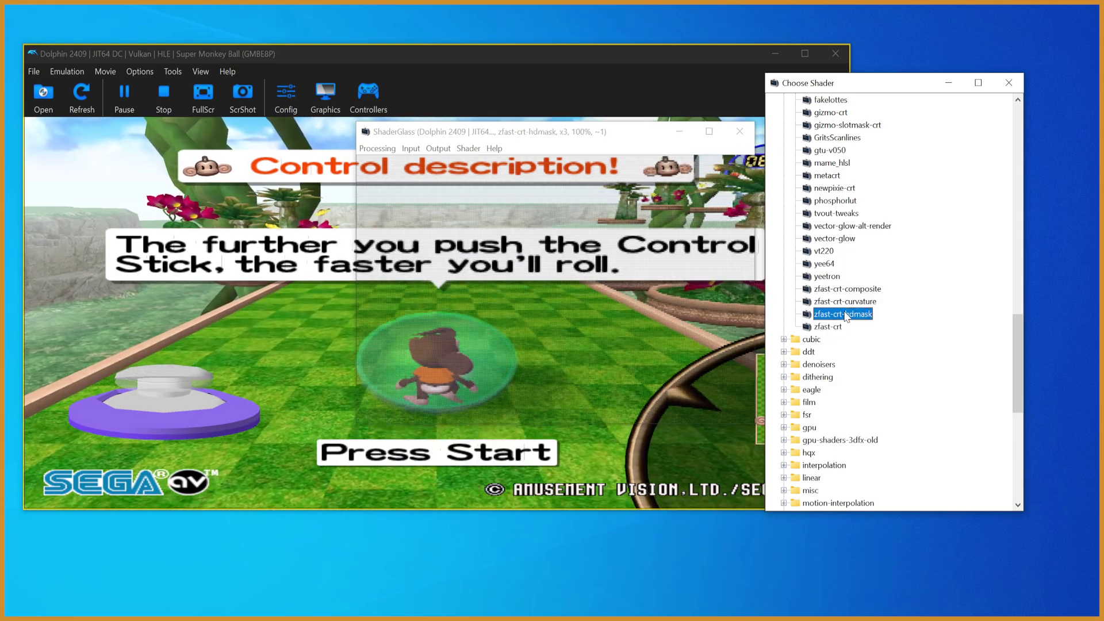
{"action": "left_click", "coordinate": [475, 147]}
{"action": "left_click", "coordinate": [493, 222]}
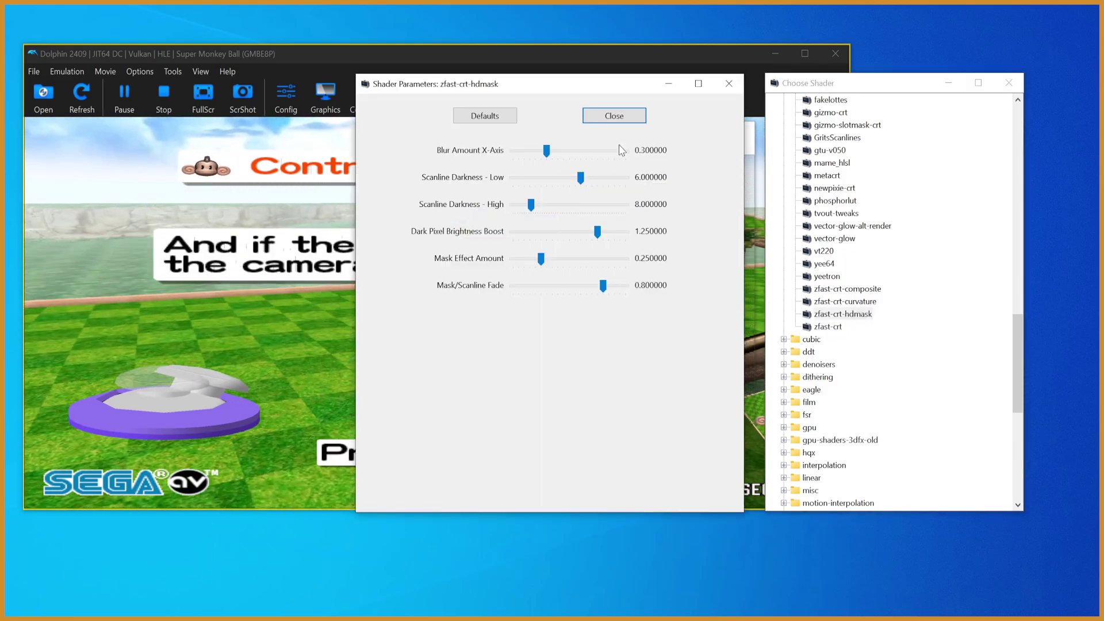
{"action": "left_click", "coordinate": [727, 86]}
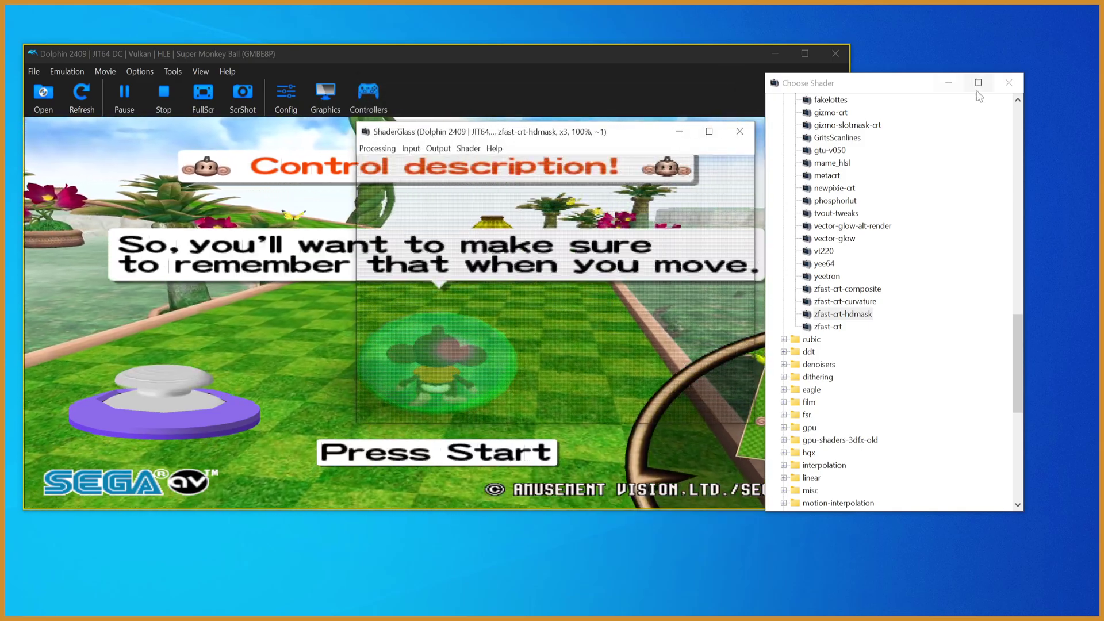
{"action": "left_click", "coordinate": [1000, 85]}
{"action": "left_click_drag", "start_coordinate": [551, 133], "coordinate": [597, 131]}
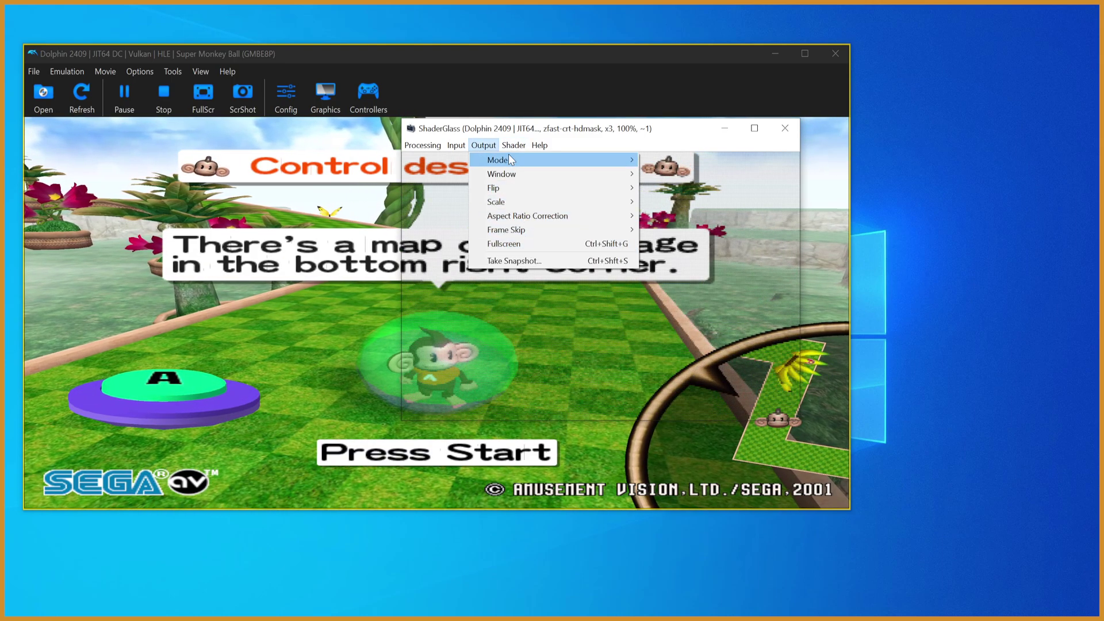
Step: Focus the Dolphin game window behind the zfast-crt-hdmask overlay
{"action": "mouse_move", "coordinate": [524, 150]}
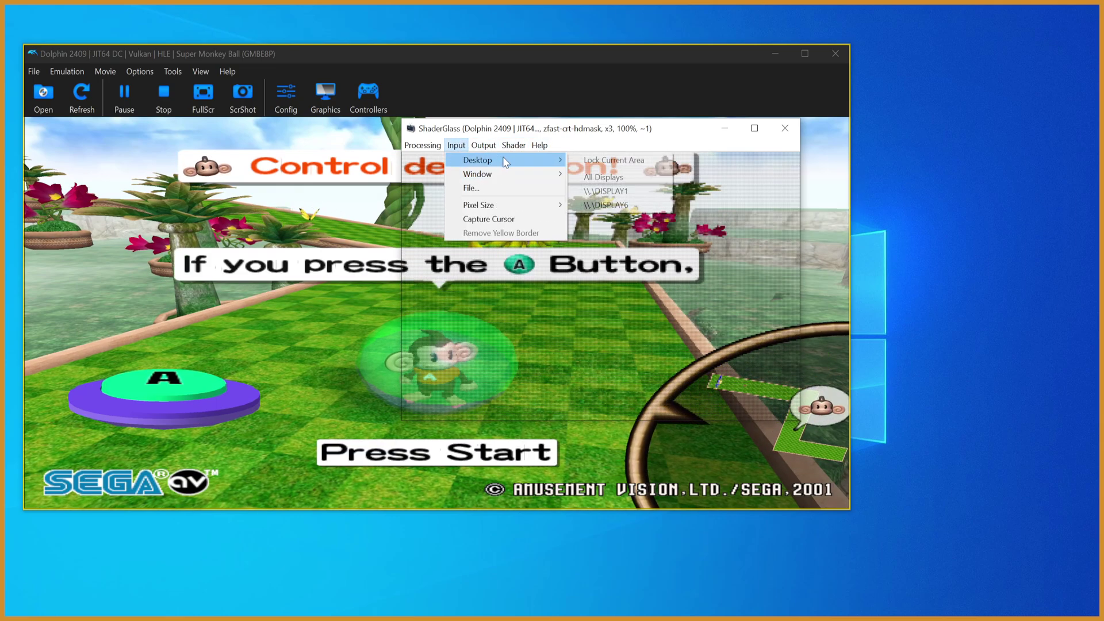
{"action": "left_click", "coordinate": [708, 64]}
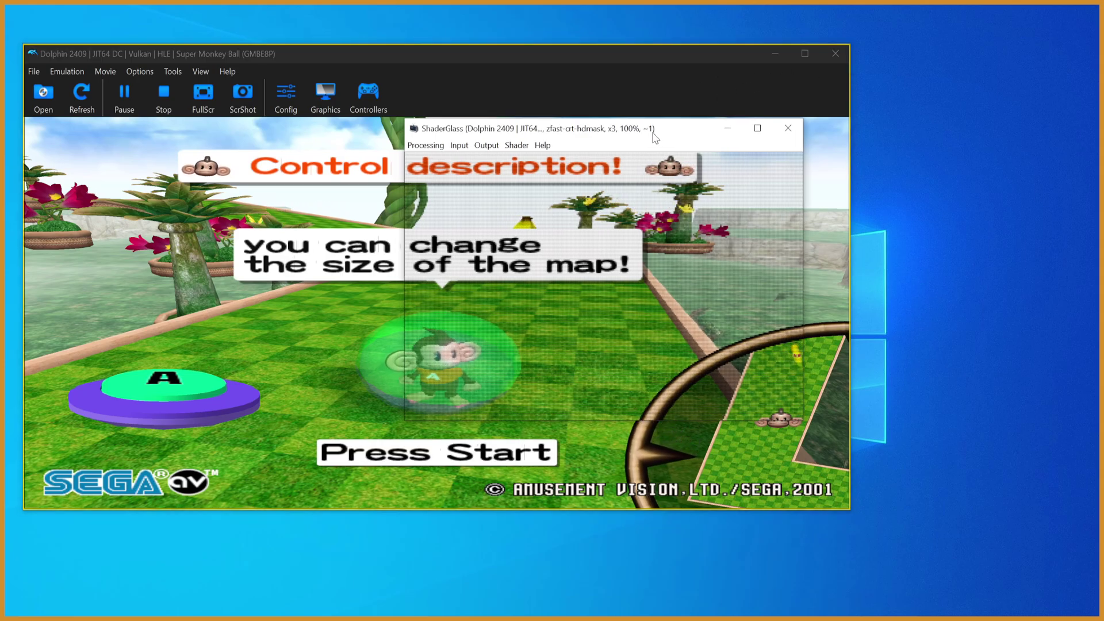
Step: Maximize the Dolphin game and capture its window as ShaderGlass's input
{"action": "left_click", "coordinate": [804, 53]}
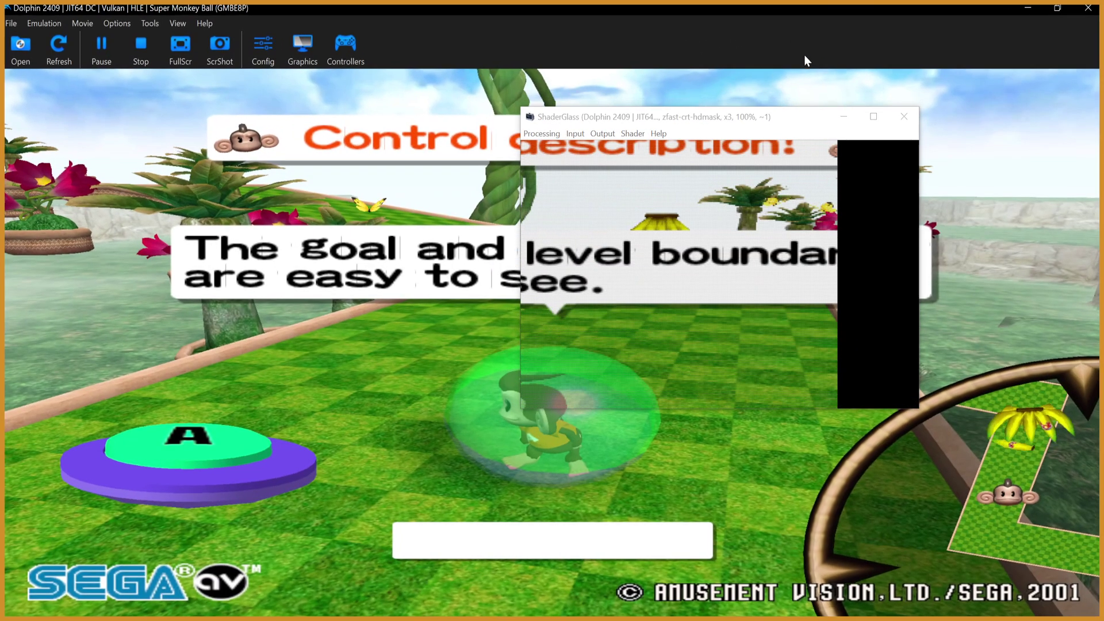
{"action": "left_click_drag", "start_coordinate": [485, 183], "coordinate": [798, 143]}
{"action": "left_click", "coordinate": [613, 145]}
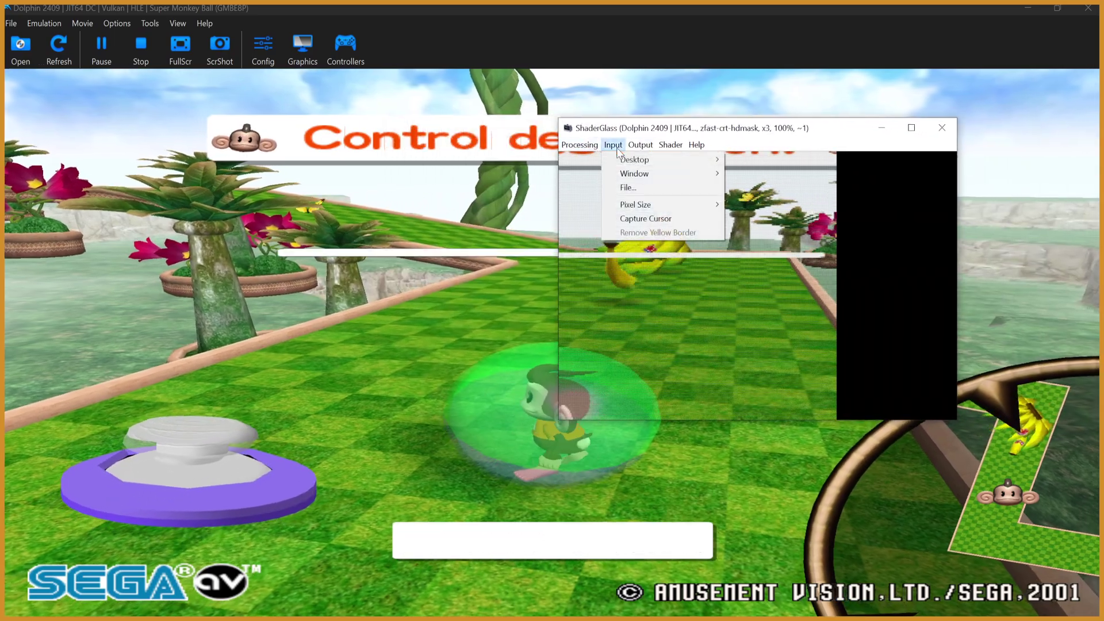
{"action": "mouse_move", "coordinate": [690, 173]}
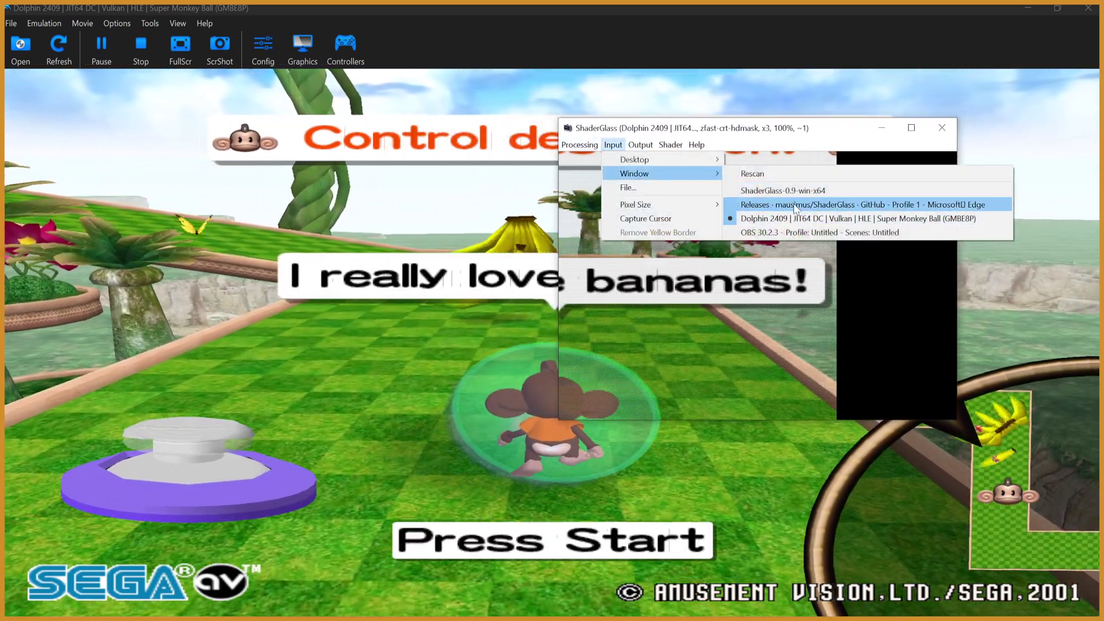
{"action": "left_click", "coordinate": [776, 205]}
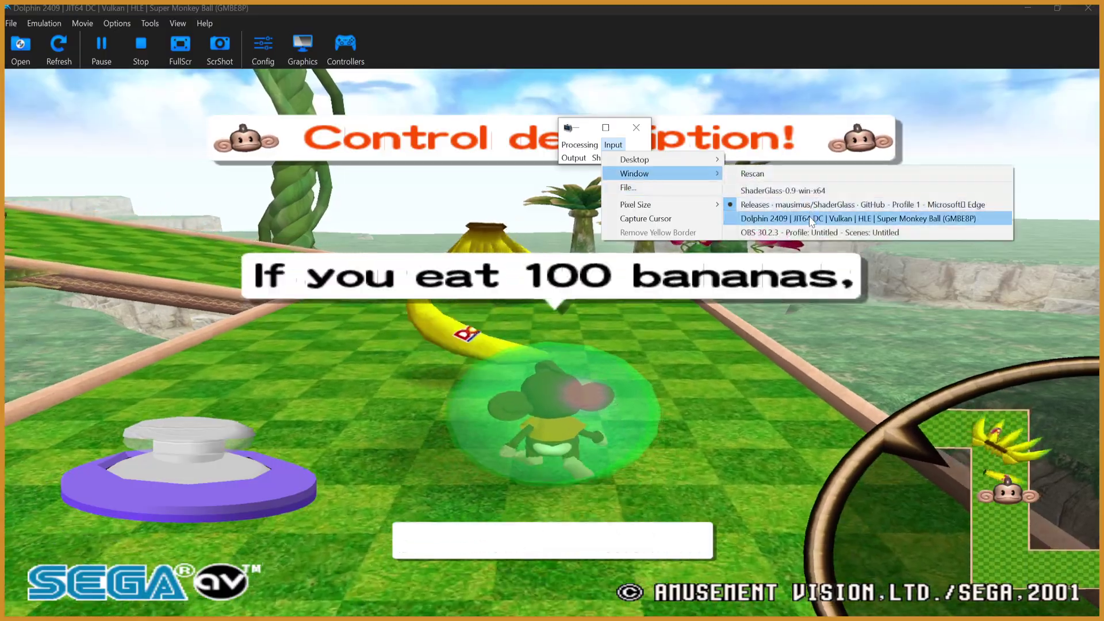
{"action": "left_click", "coordinate": [811, 219]}
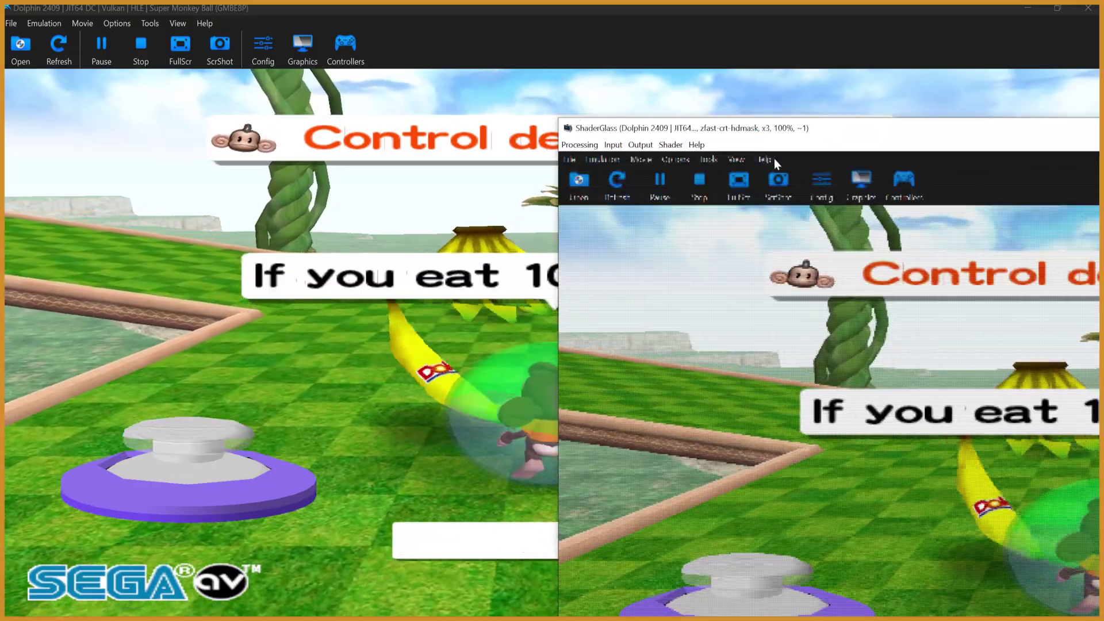
Step: Switch the output to Glass mode and reposition the overlay window
{"action": "left_click_drag", "start_coordinate": [713, 128], "coordinate": [281, 32]}
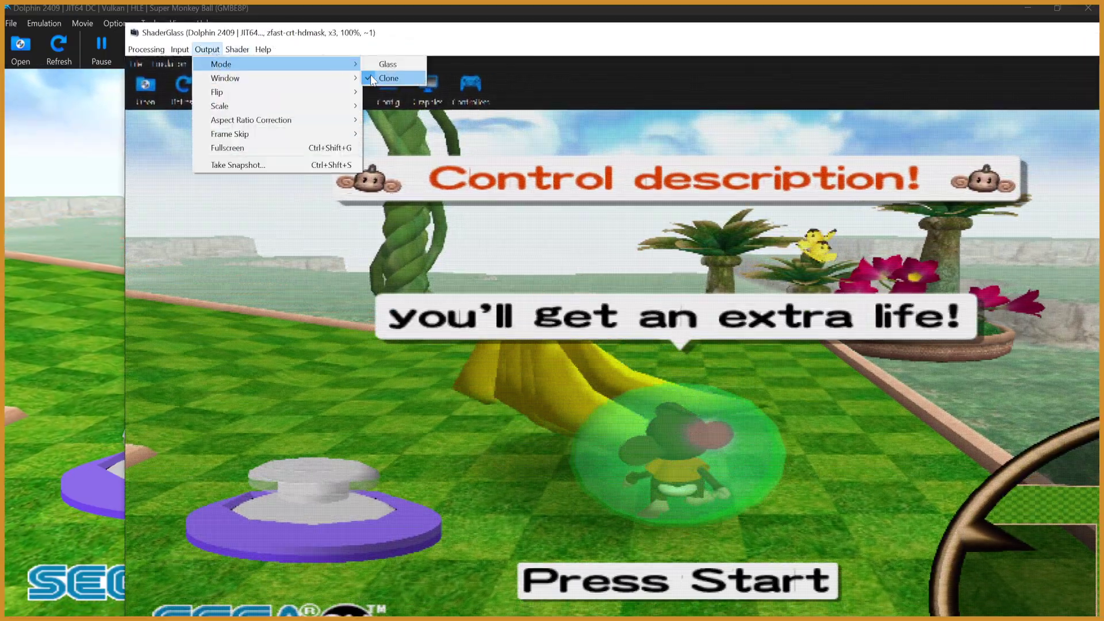
{"action": "left_click", "coordinate": [389, 64]}
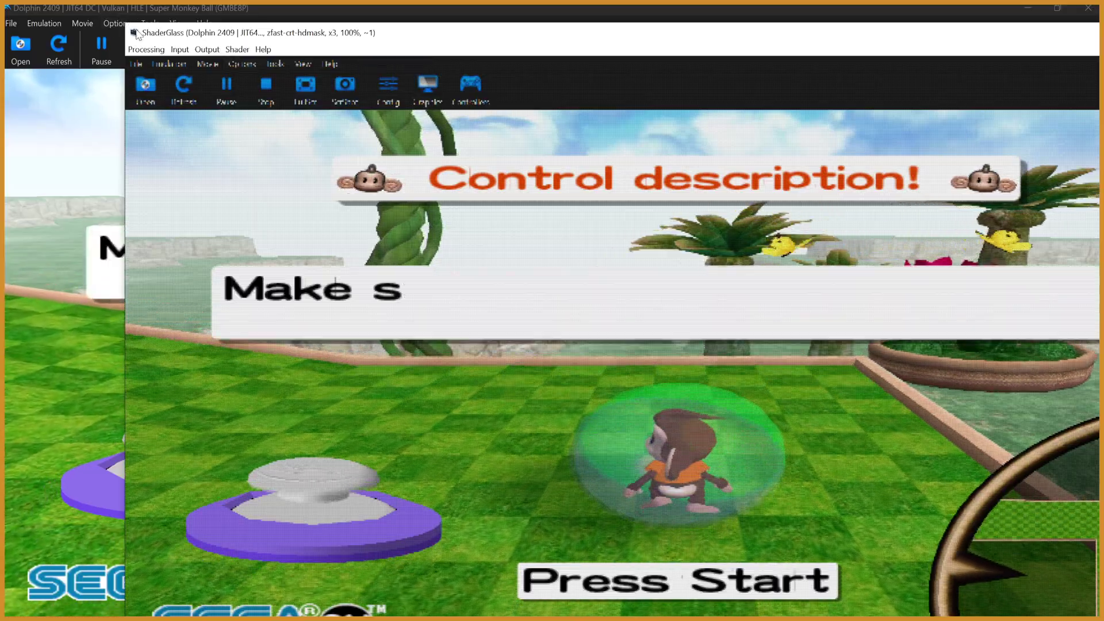
{"action": "left_click_drag", "start_coordinate": [140, 35], "coordinate": [194, 47]}
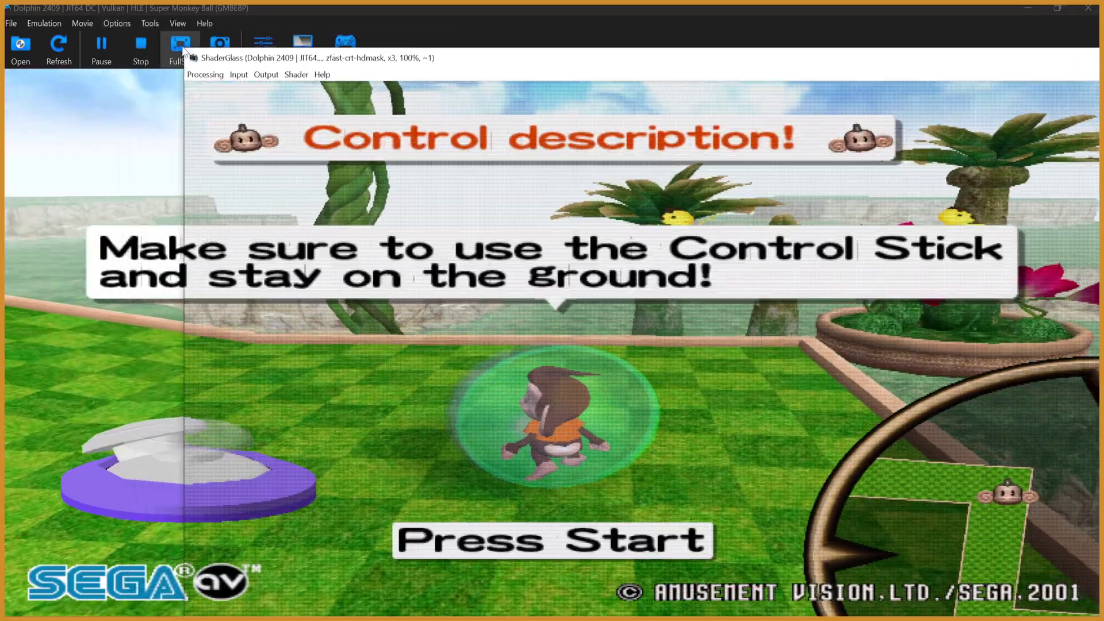
{"action": "left_click_drag", "start_coordinate": [467, 57], "coordinate": [529, 164]}
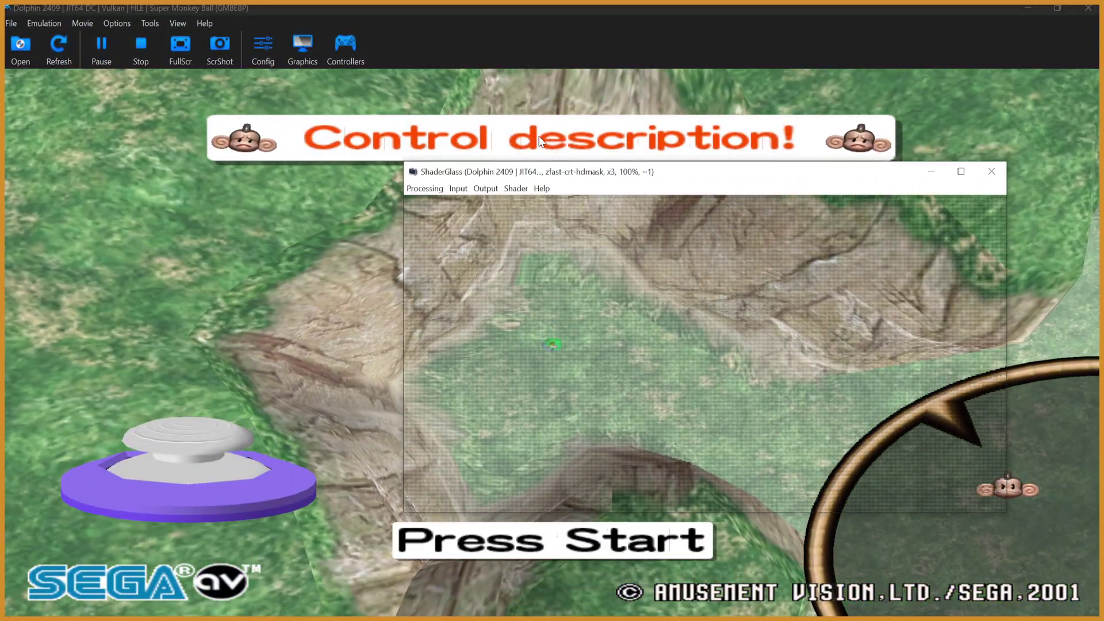
{"action": "left_click_drag", "start_coordinate": [589, 176], "coordinate": [532, 104]}
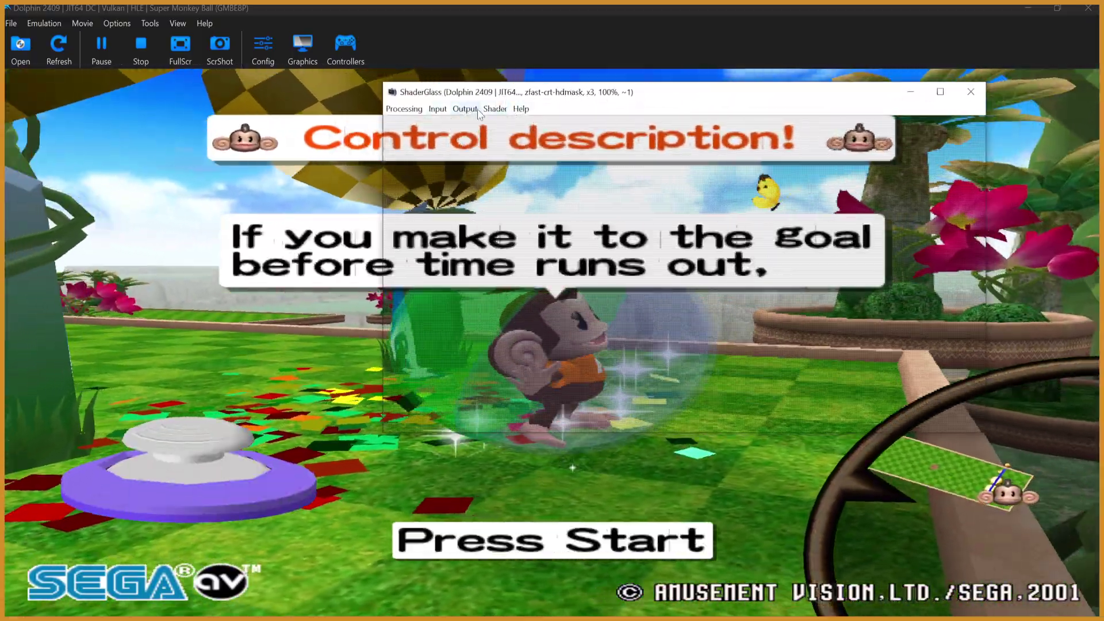
Step: Try Clone output mode and move the cloned view to the top-left corner
{"action": "left_click", "coordinate": [478, 114]}
{"action": "mouse_move", "coordinate": [597, 120]}
{"action": "left_click", "coordinate": [646, 135]}
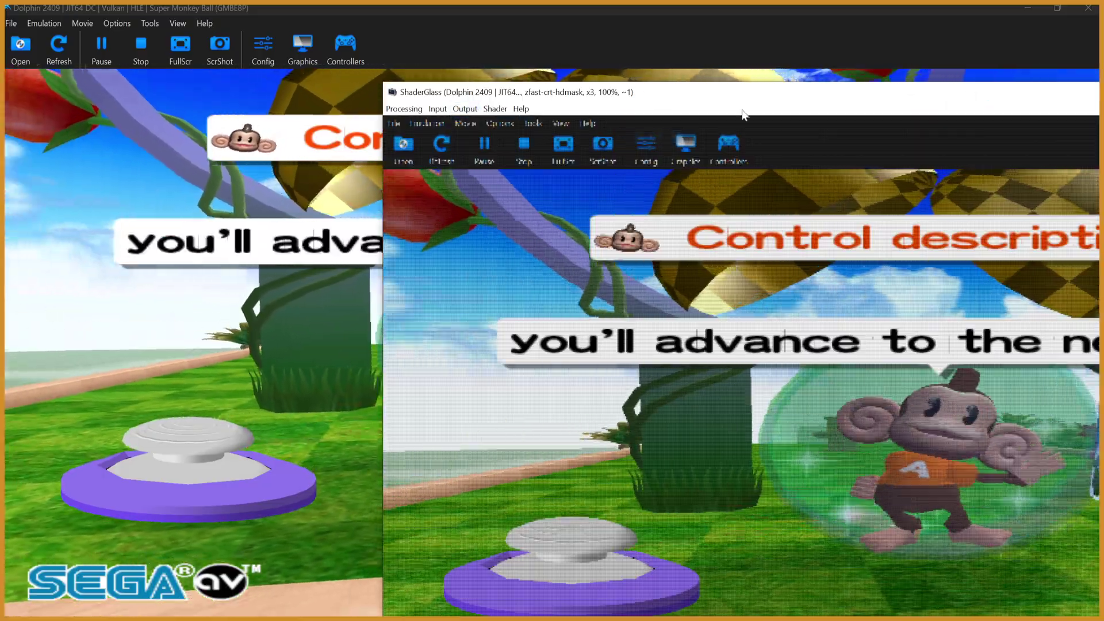
{"action": "left_click_drag", "start_coordinate": [818, 94], "coordinate": [490, 23]}
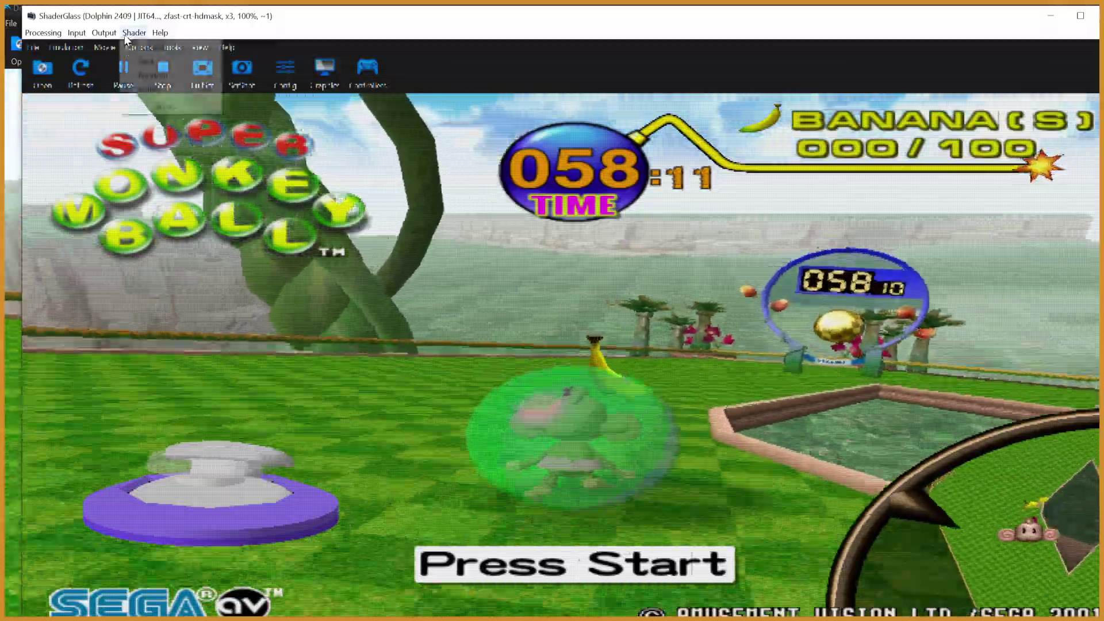
Step: Return the output to Glass mode and place the overlay over the upper right
{"action": "left_click", "coordinate": [134, 33]}
{"action": "mouse_move", "coordinate": [230, 47]}
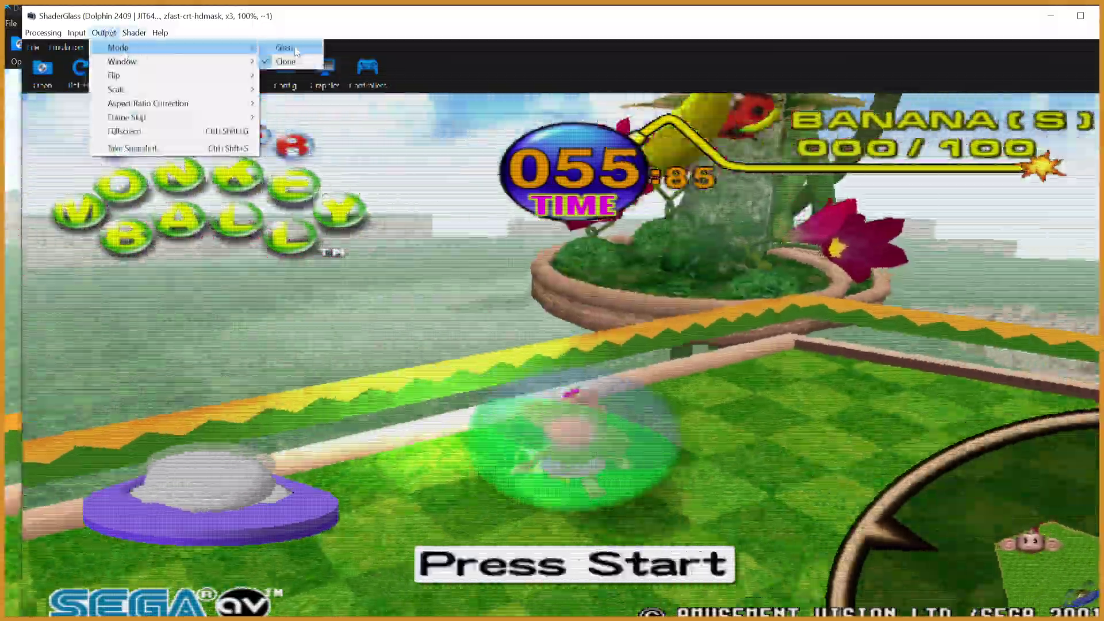
{"action": "left_click", "coordinate": [296, 51]}
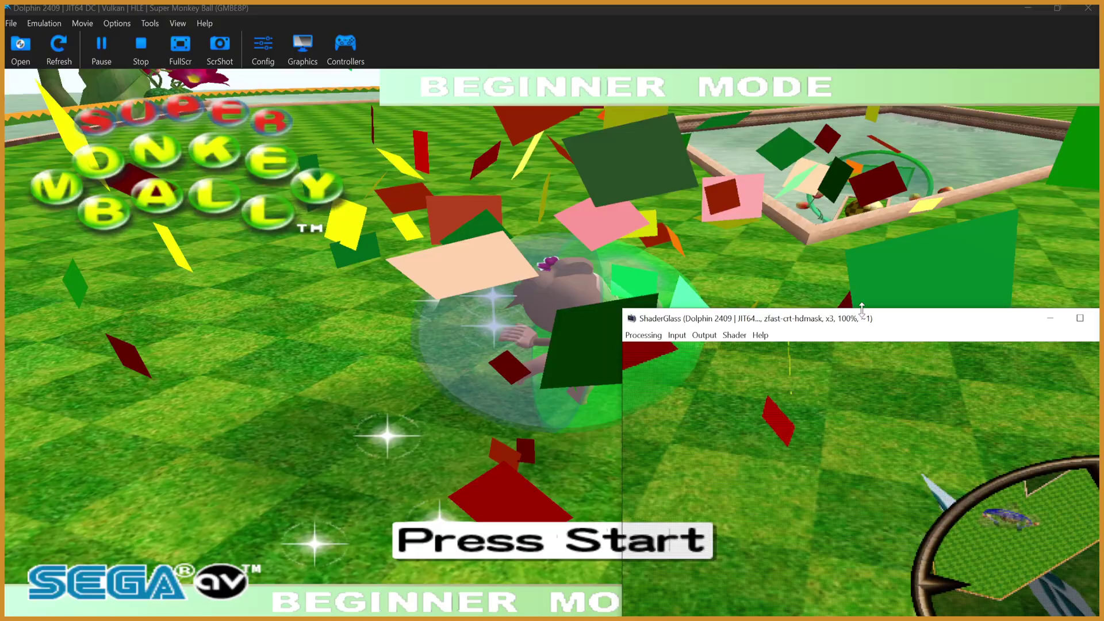
{"action": "left_click_drag", "start_coordinate": [882, 327], "coordinate": [612, 149]}
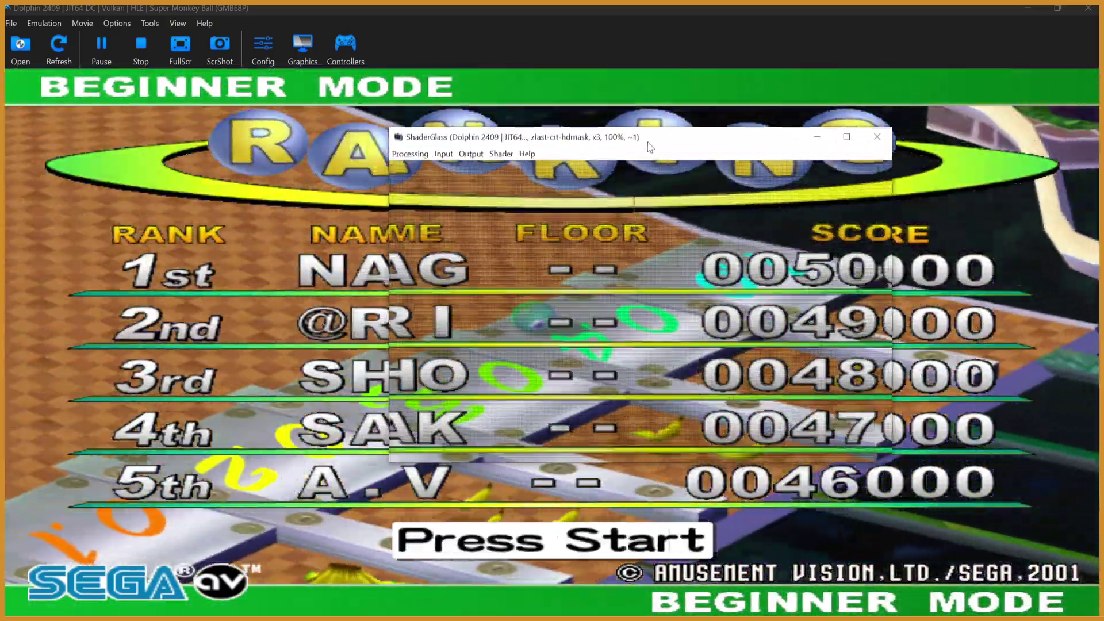
{"action": "left_click_drag", "start_coordinate": [612, 150], "coordinate": [789, 129]}
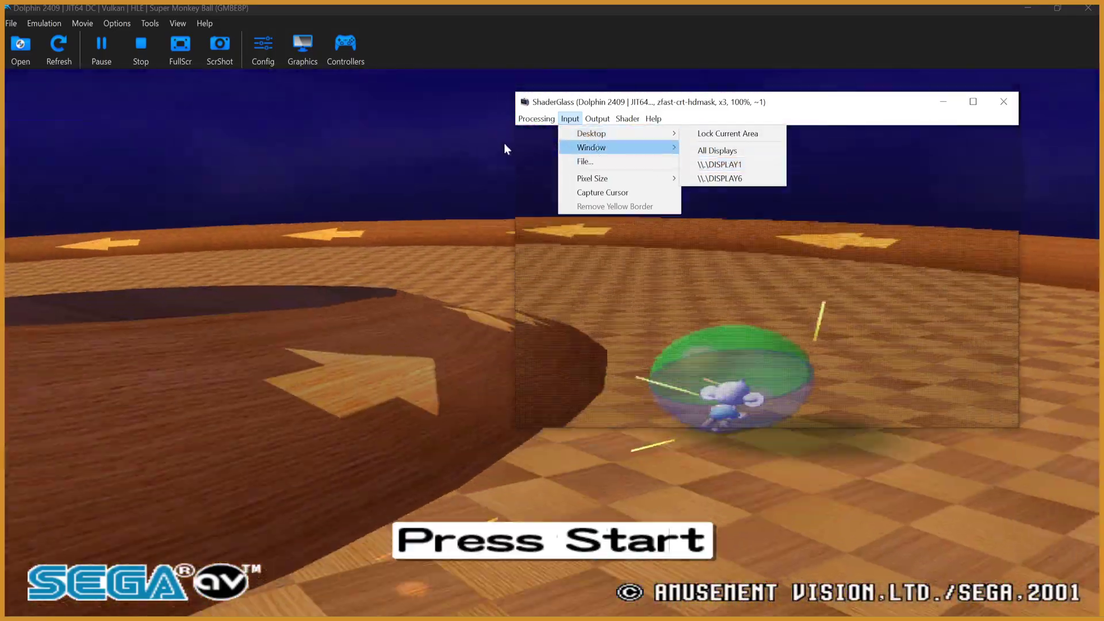
Step: Show the zfast-crt-hdmask view of the Super Monkey Ball title screen fullscreen
{"action": "mouse_move", "coordinate": [627, 119]}
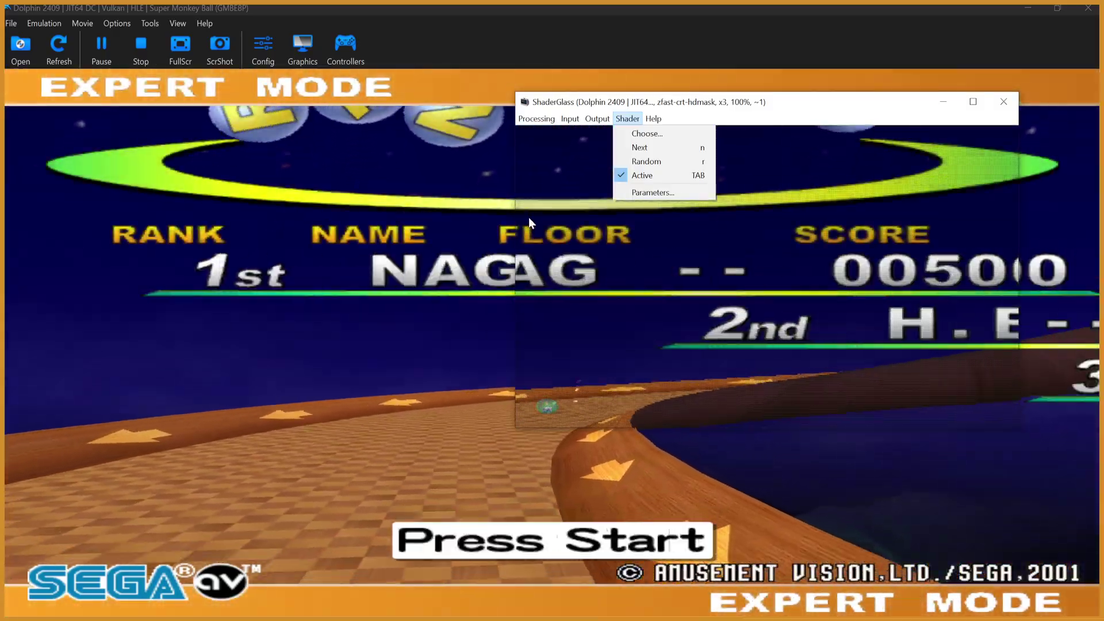
{"action": "left_click", "coordinate": [597, 119]}
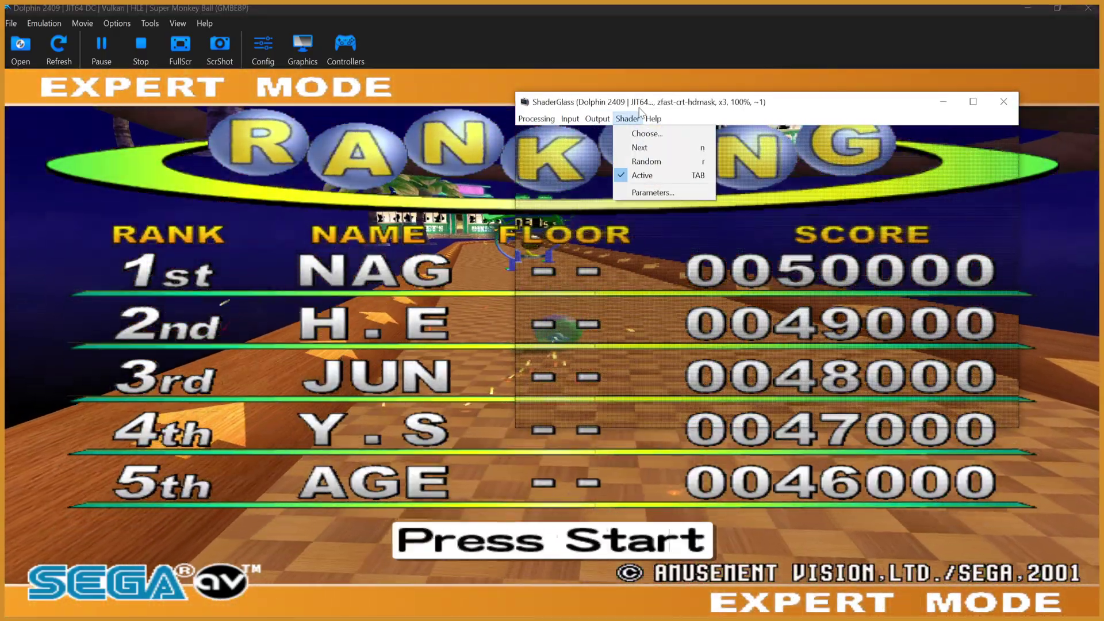
{"action": "left_click_drag", "start_coordinate": [703, 107], "coordinate": [689, 106]}
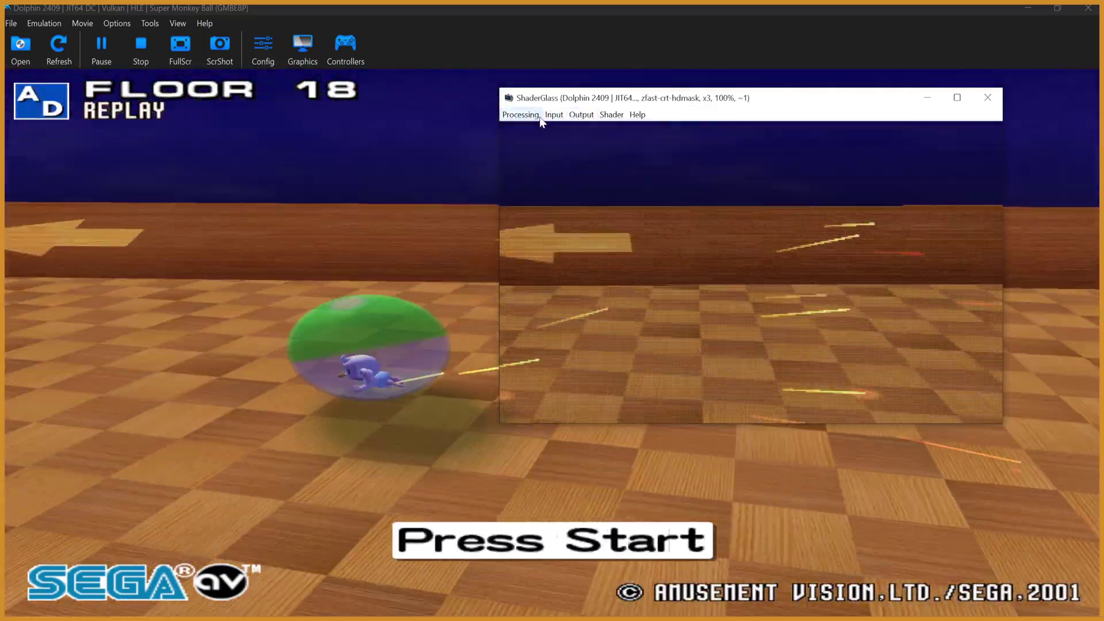
{"action": "left_click", "coordinate": [525, 115]}
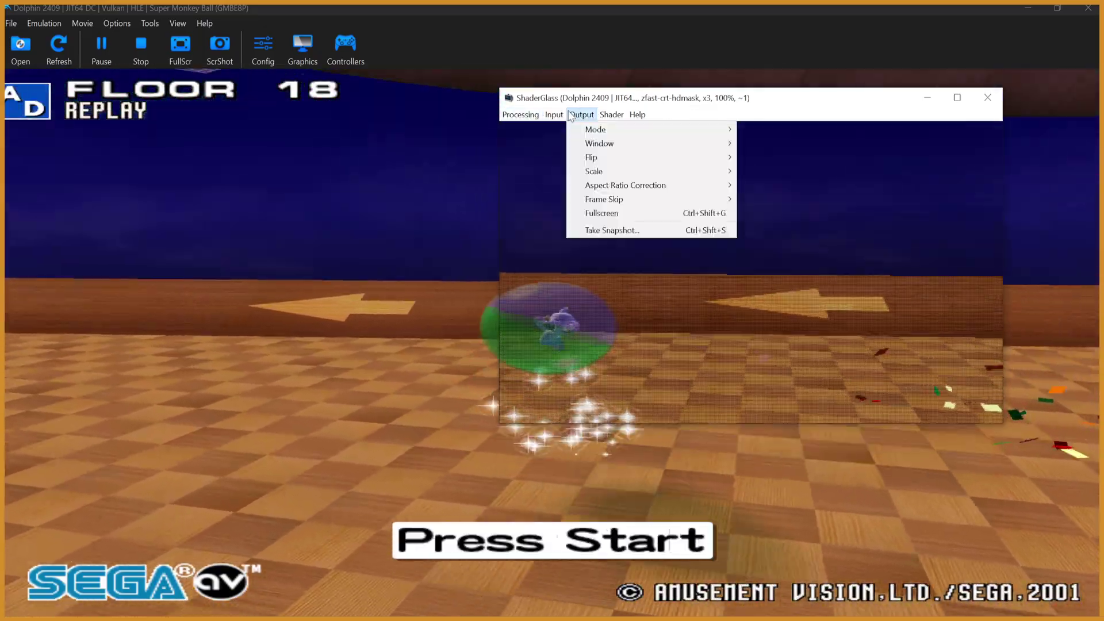
{"action": "mouse_move", "coordinate": [548, 117]}
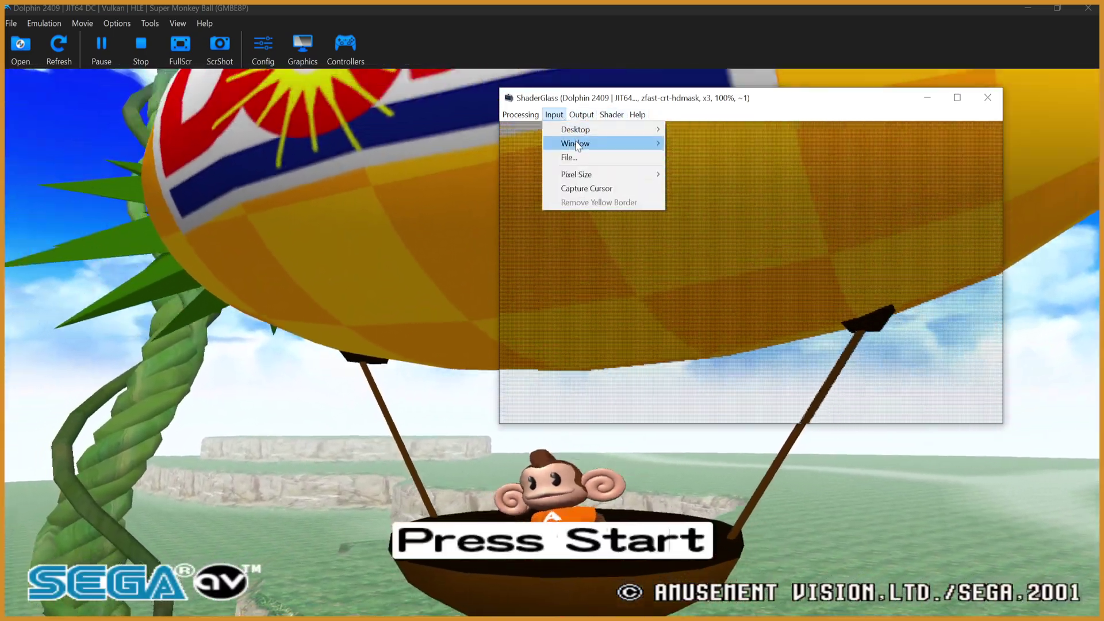
{"action": "mouse_move", "coordinate": [577, 146]}
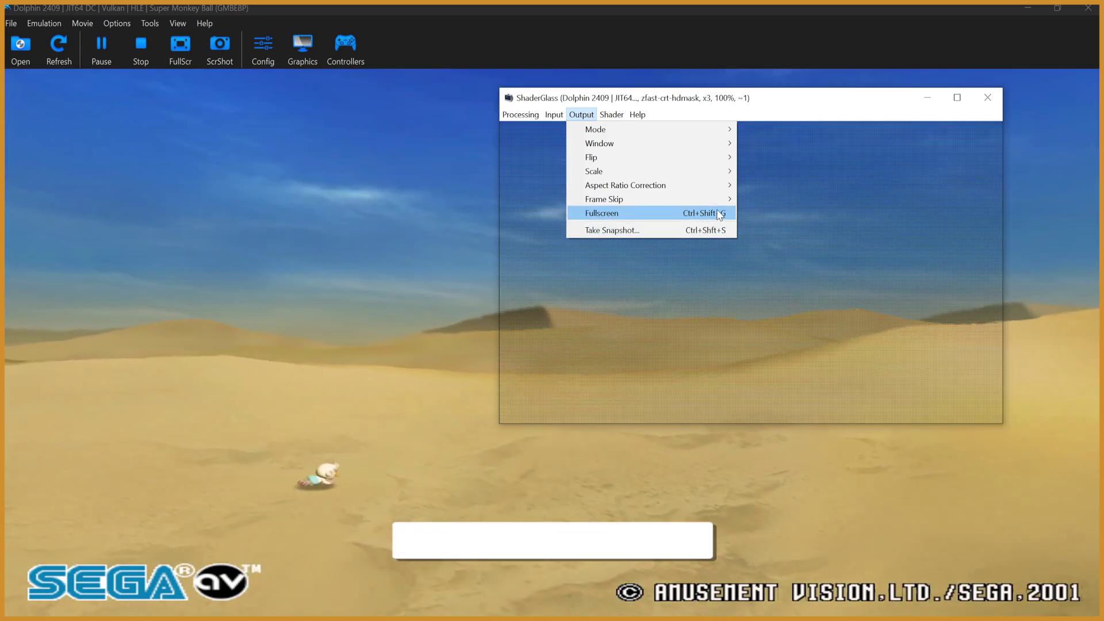
{"action": "left_click", "coordinate": [718, 214]}
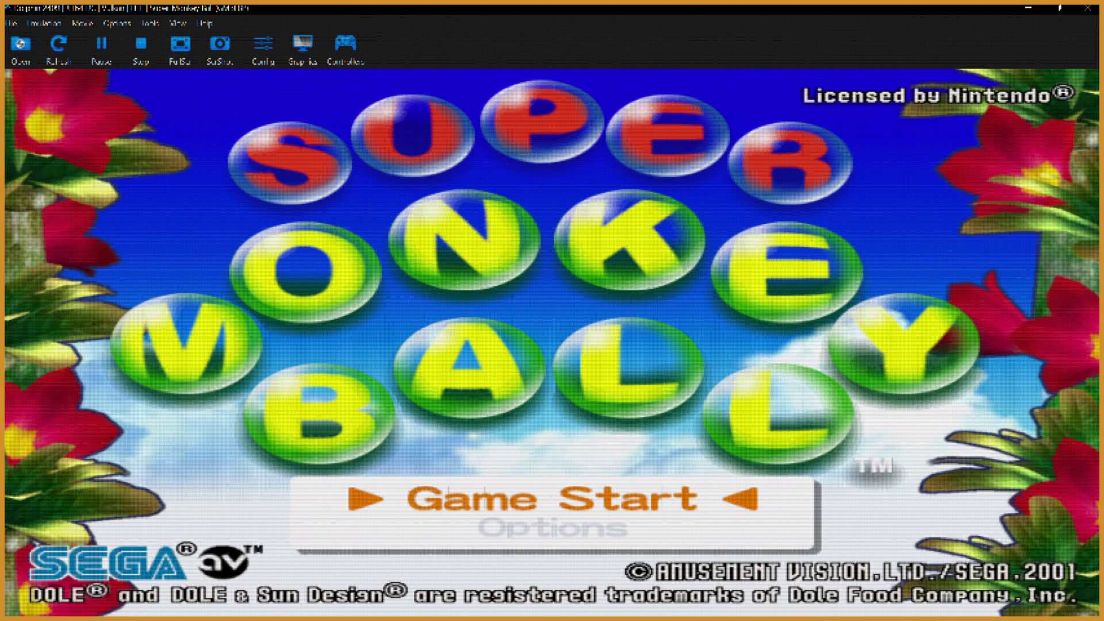
Step: Advance to Game Select, run Dolphin fullscreen, rescan and capture the Super Monkey Ball window
{"action": "key", "text": "Return"}
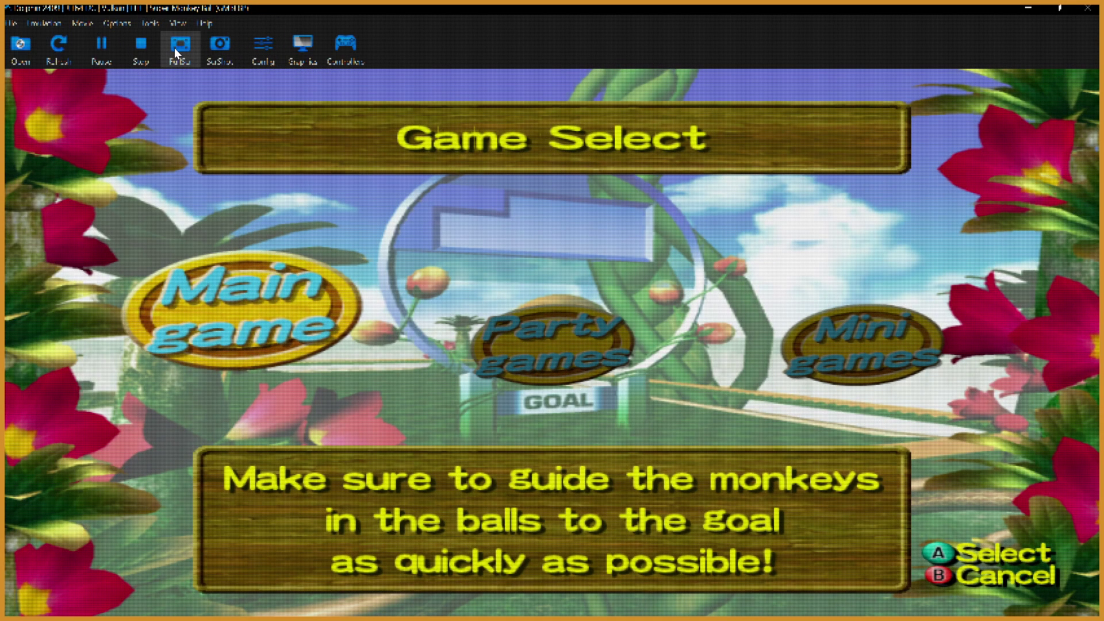
{"action": "left_click", "coordinate": [159, 46]}
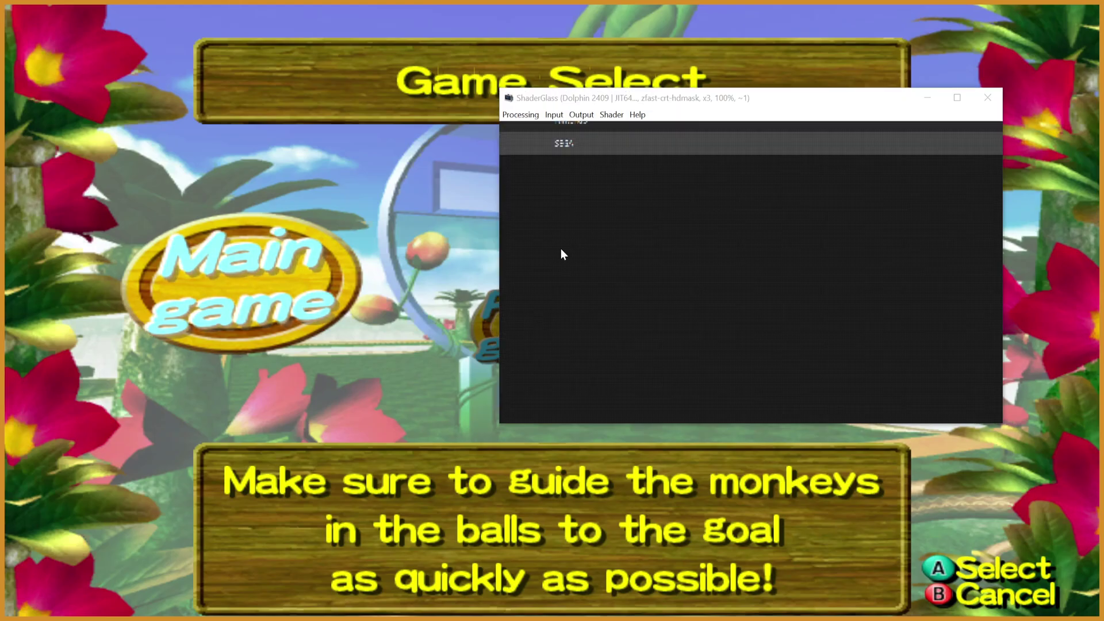
{"action": "left_click", "coordinate": [552, 117]}
{"action": "mouse_move", "coordinate": [633, 143]}
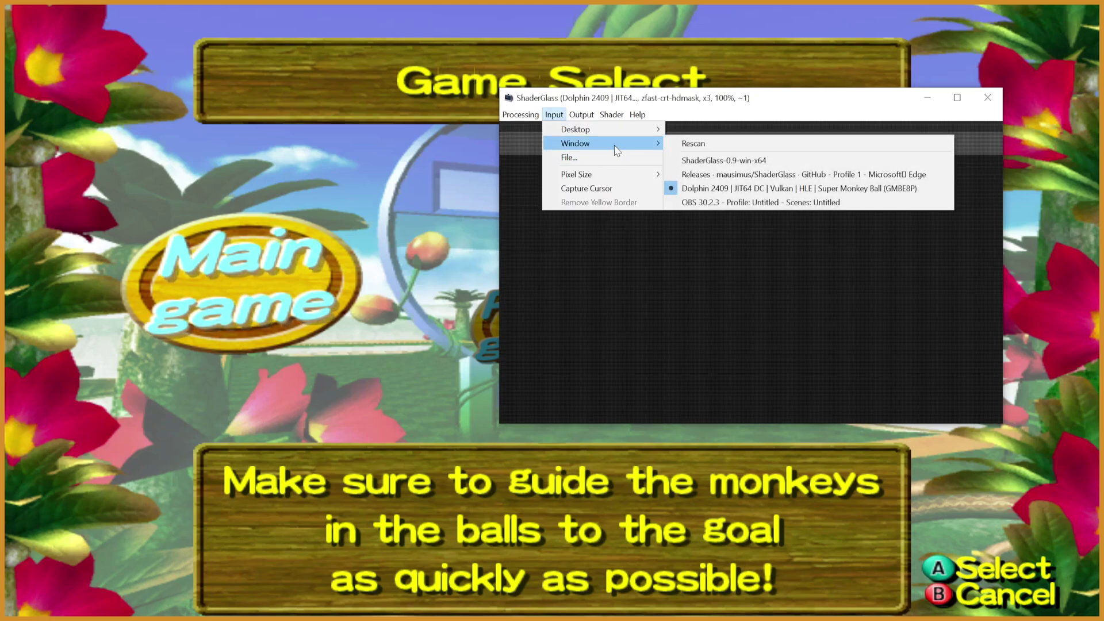
{"action": "left_click", "coordinate": [738, 144]}
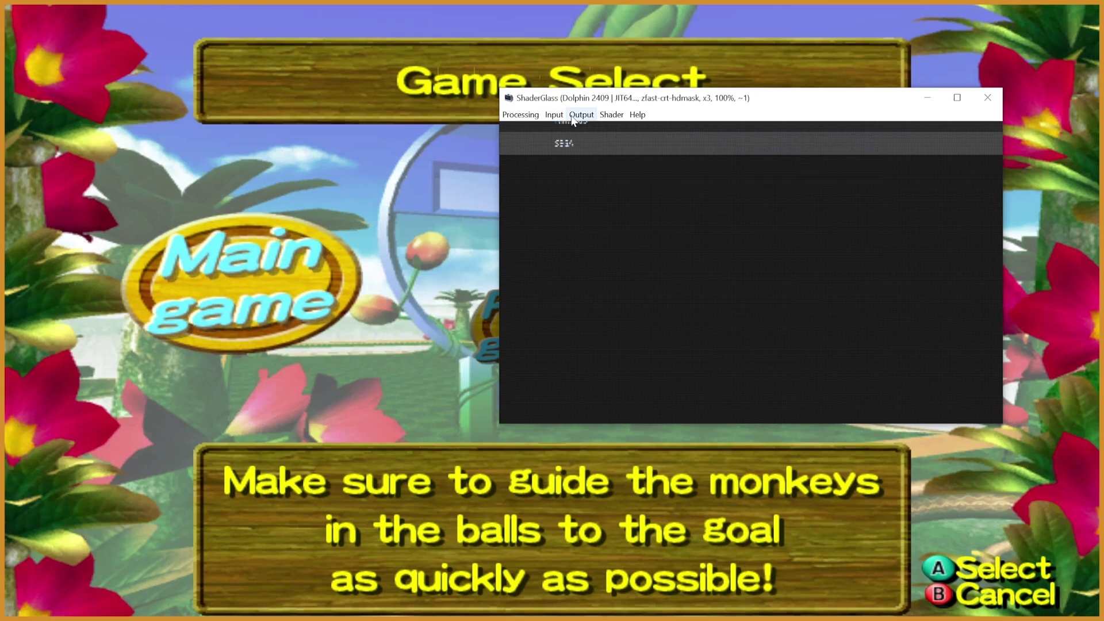
{"action": "left_click", "coordinate": [553, 115]}
{"action": "mouse_move", "coordinate": [575, 143]}
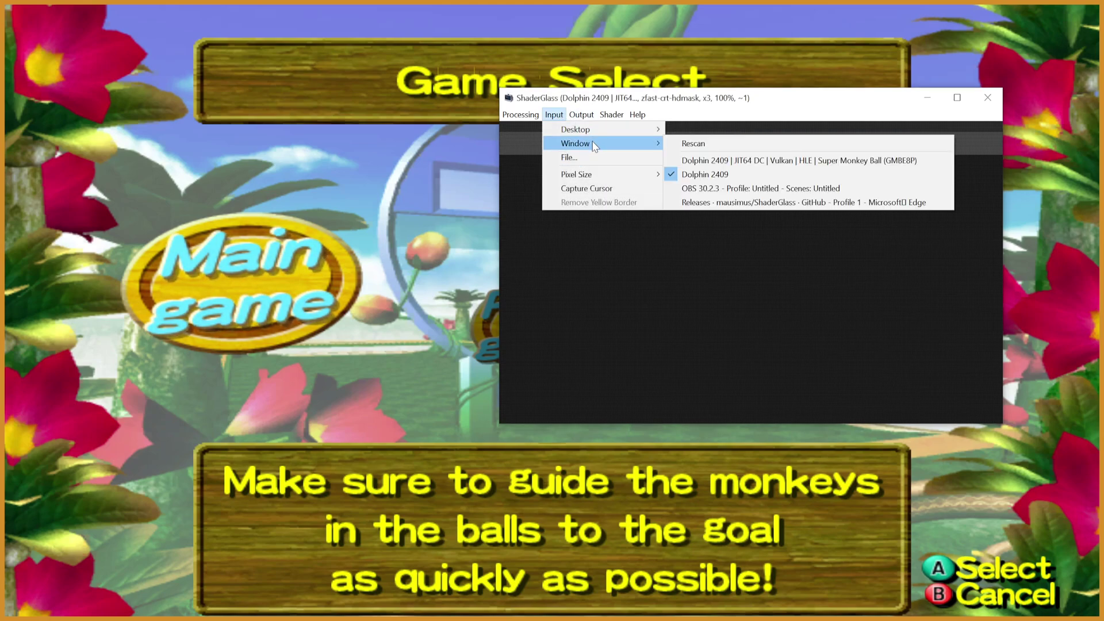
{"action": "left_click", "coordinate": [739, 161]}
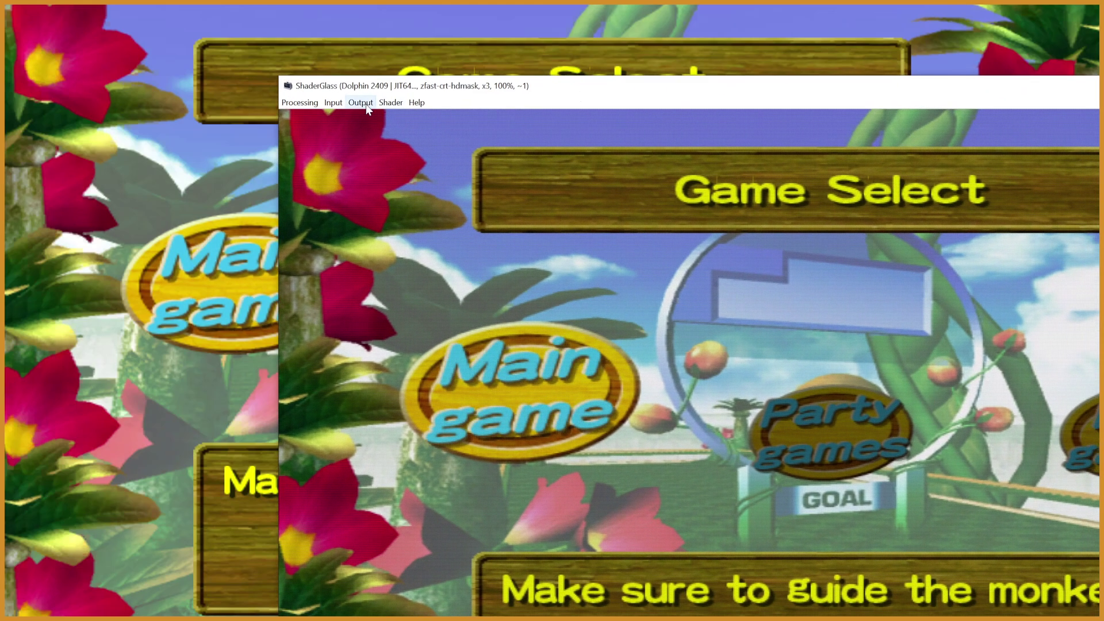
Step: Set the output to Glass mode and show it fullscreen again
{"action": "left_click", "coordinate": [367, 105]}
{"action": "mouse_move", "coordinate": [402, 117]}
{"action": "left_click", "coordinate": [541, 117]}
{"action": "left_click", "coordinate": [362, 104]}
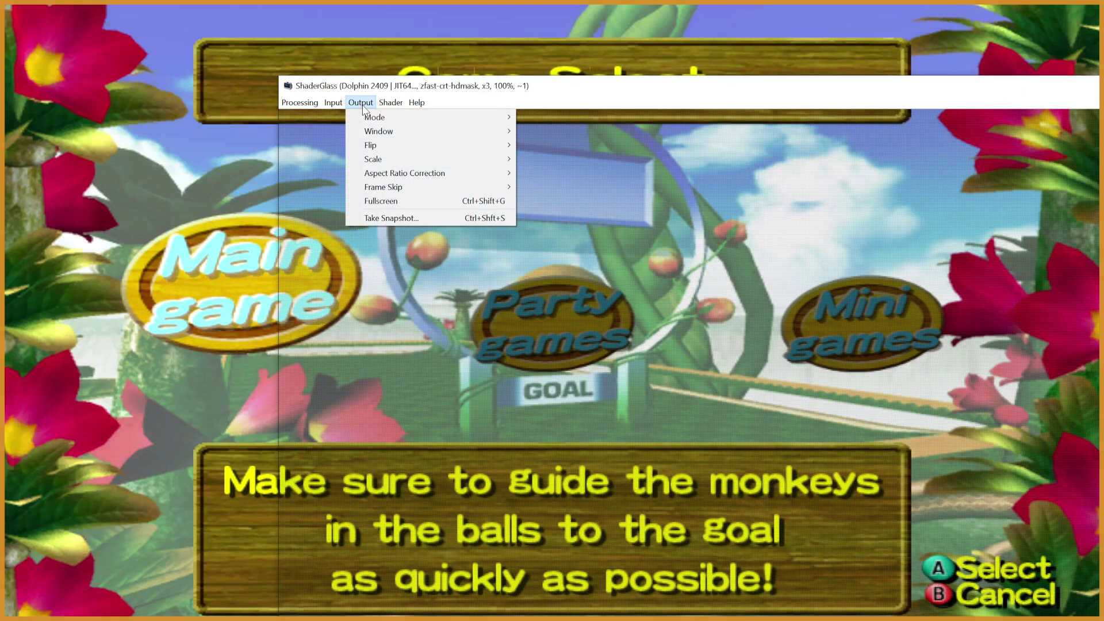
{"action": "mouse_move", "coordinate": [331, 109]}
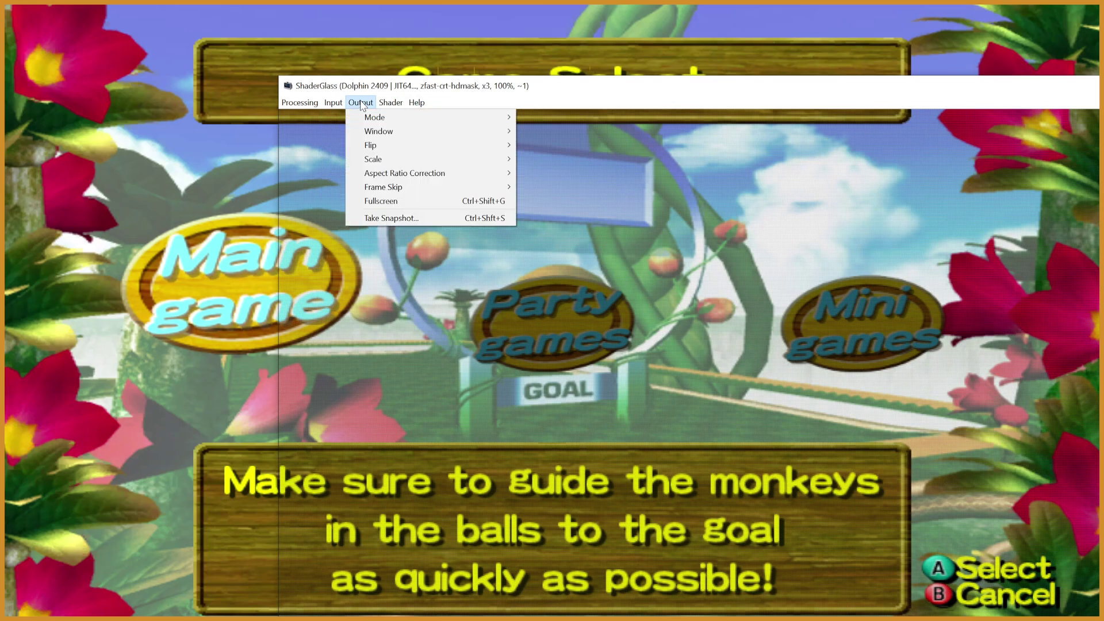
{"action": "left_click", "coordinate": [395, 202]}
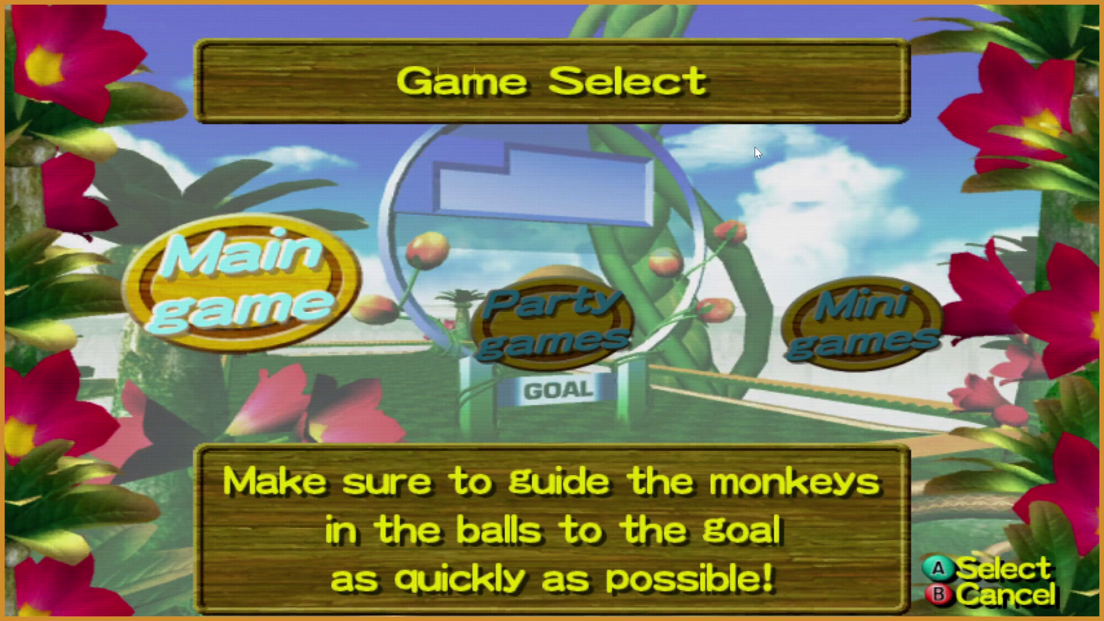
Step: Play Main game, Normal mode, 1 player as GONGON through Floor 1, then leave fullscreen
{"action": "key", "text": "x"}
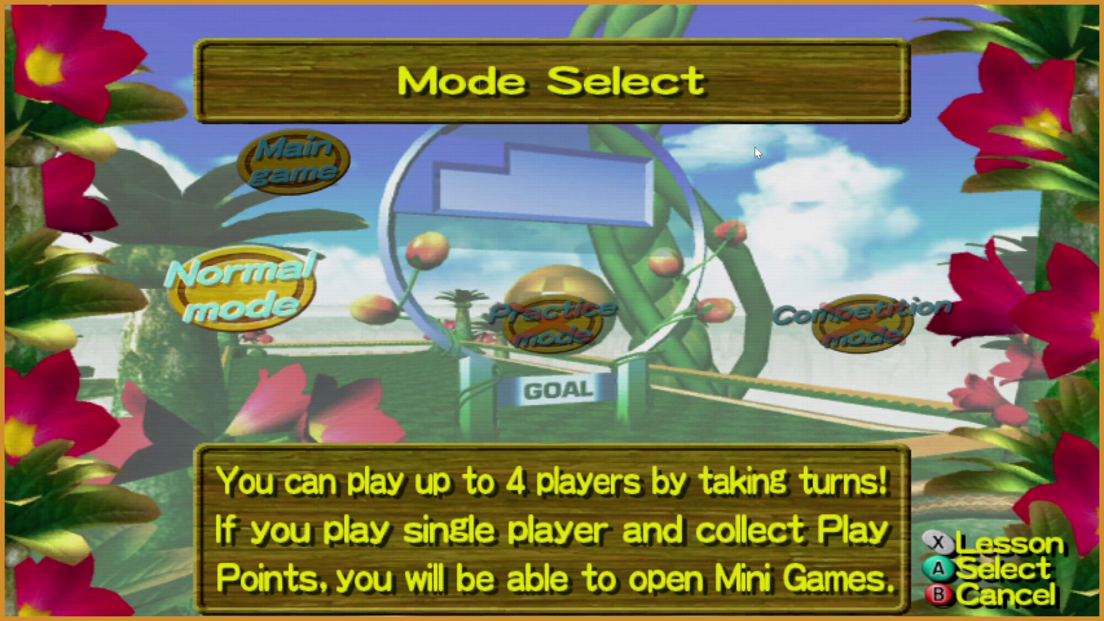
{"action": "key", "text": "x"}
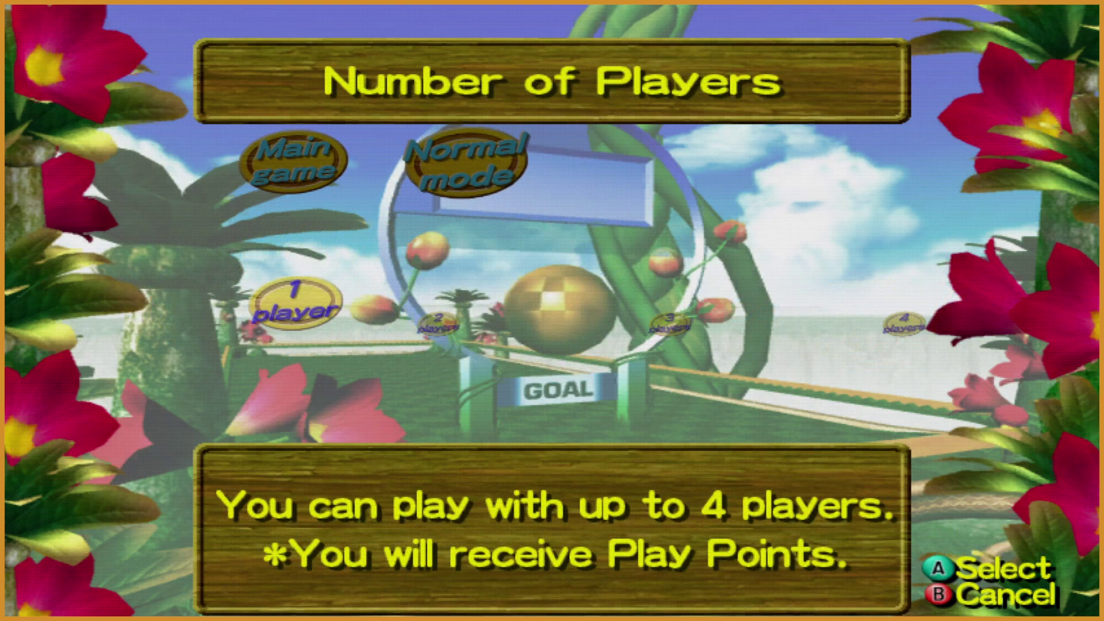
{"action": "key", "text": "x"}
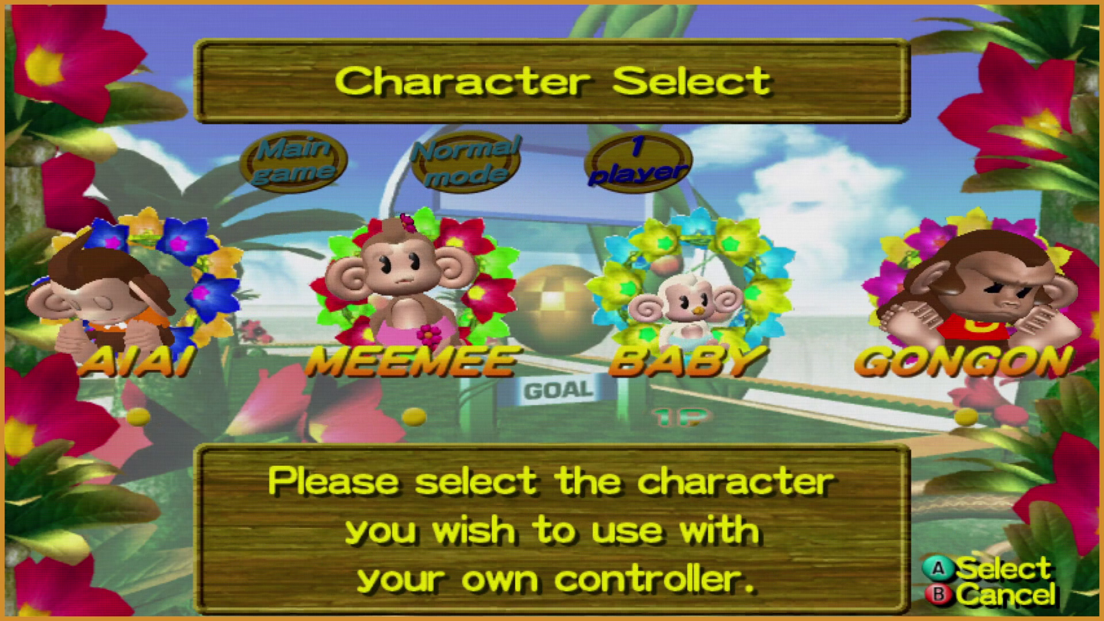
{"action": "key", "text": "x"}
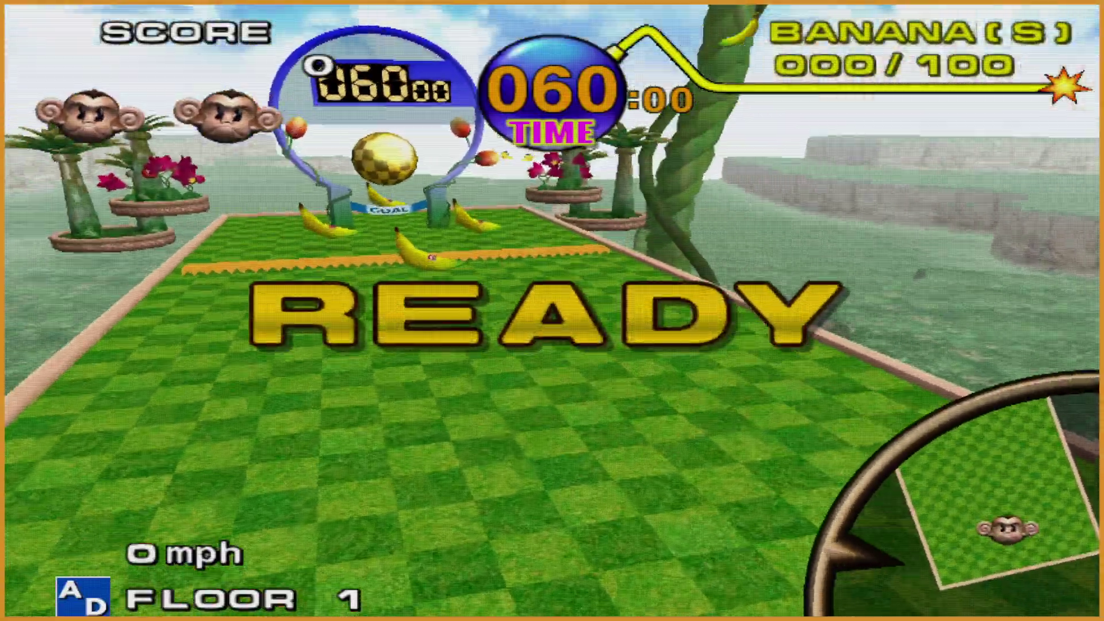
{"action": "key", "text": "Up"}
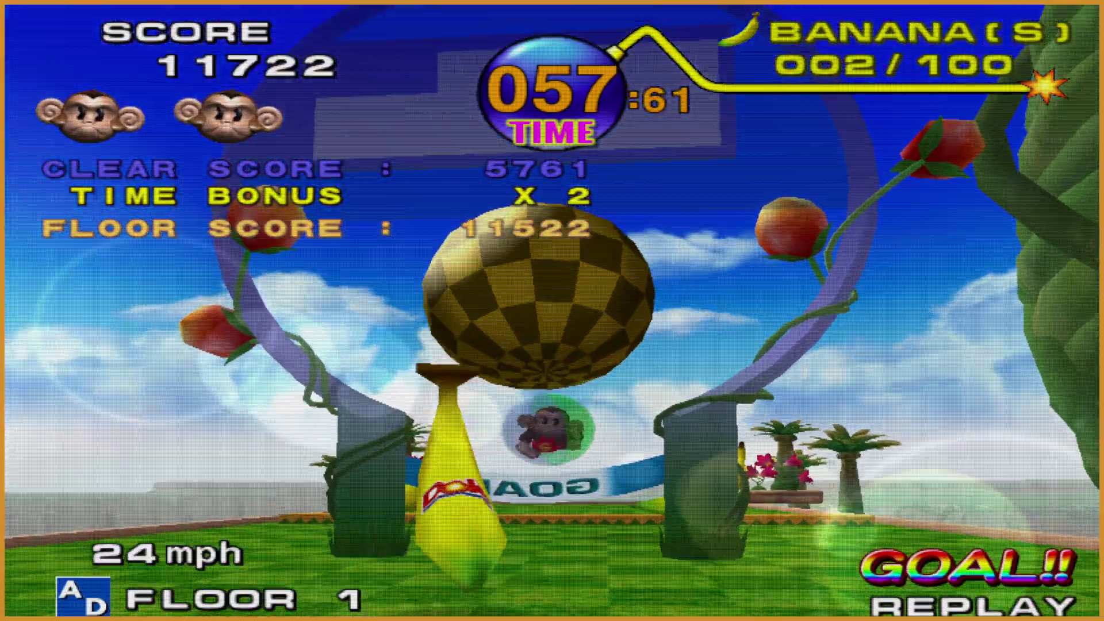
{"action": "left_click", "coordinate": [759, 151]}
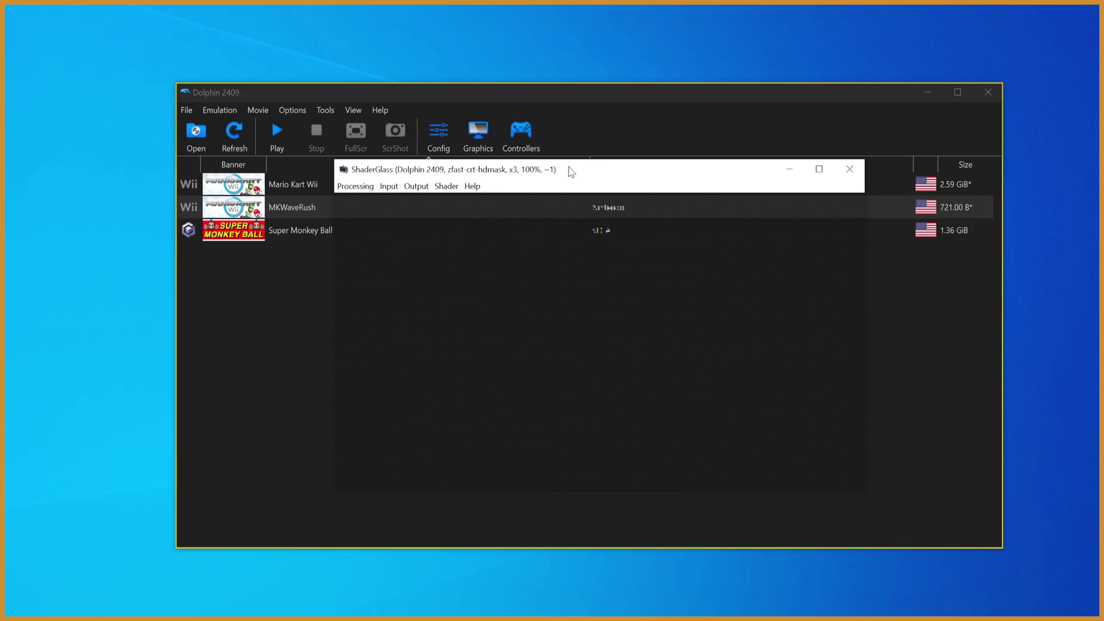
Step: Move the ShaderGlass window over the Dolphin game list and open its Processing menu
{"action": "left_click_drag", "start_coordinate": [571, 171], "coordinate": [470, 154]}
{"action": "left_click", "coordinate": [250, 169]}
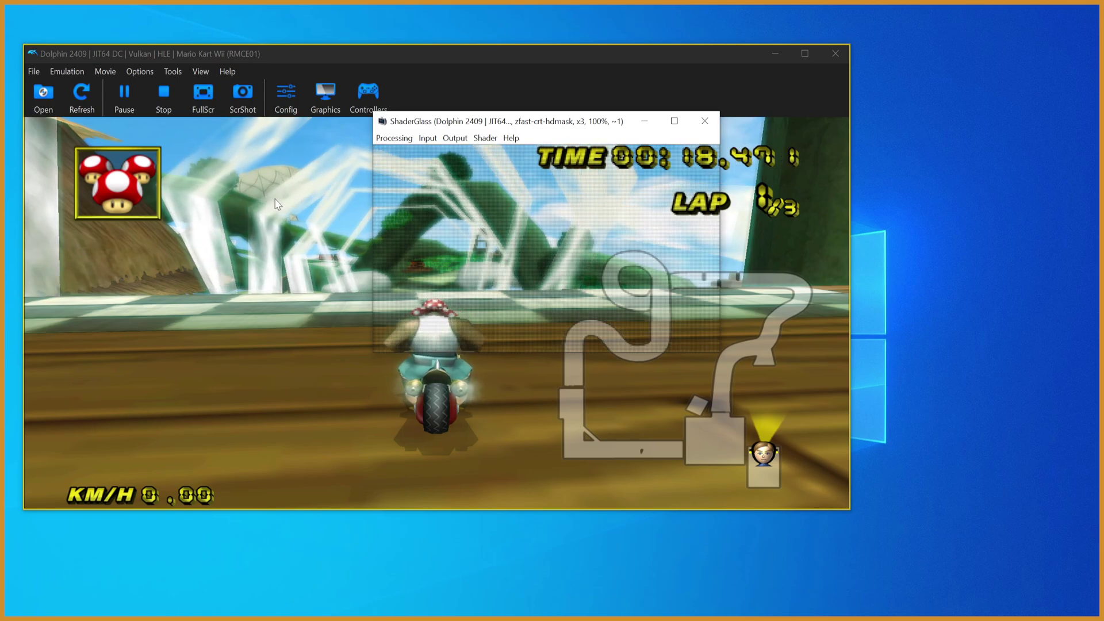
Step: Drag the ShaderGlass overlay over the upper middle of the Mario Kart Wii race
{"action": "left_click_drag", "start_coordinate": [527, 125], "coordinate": [504, 115]}
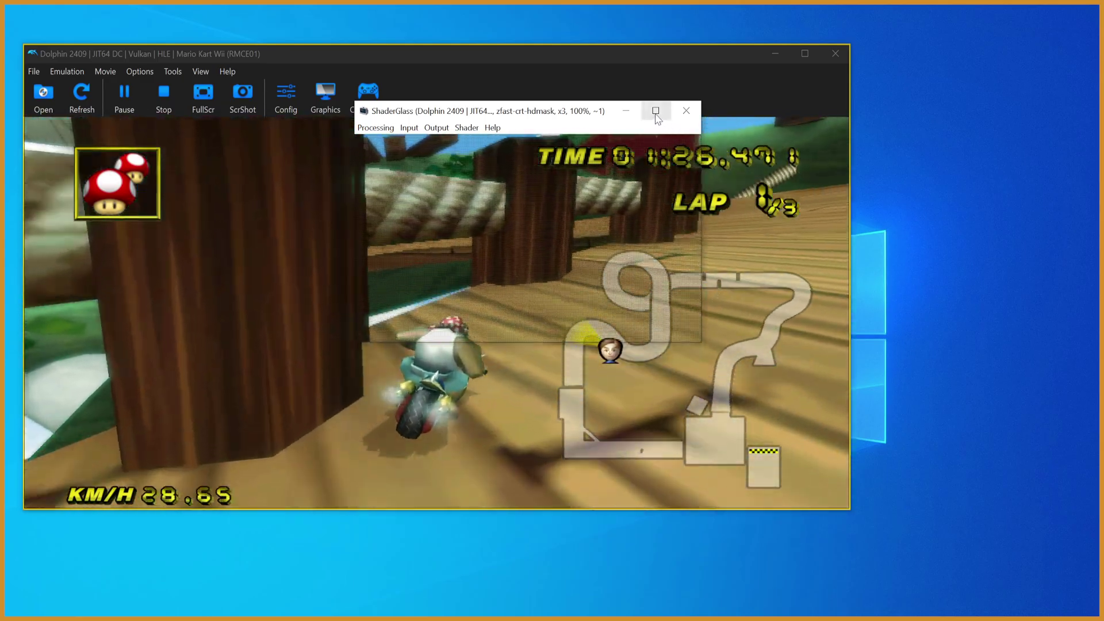
Step: Maximize then restore the ShaderGlass window, and open the Input > Desktop choices toward \\.\DISPLAY1
{"action": "left_click", "coordinate": [656, 114]}
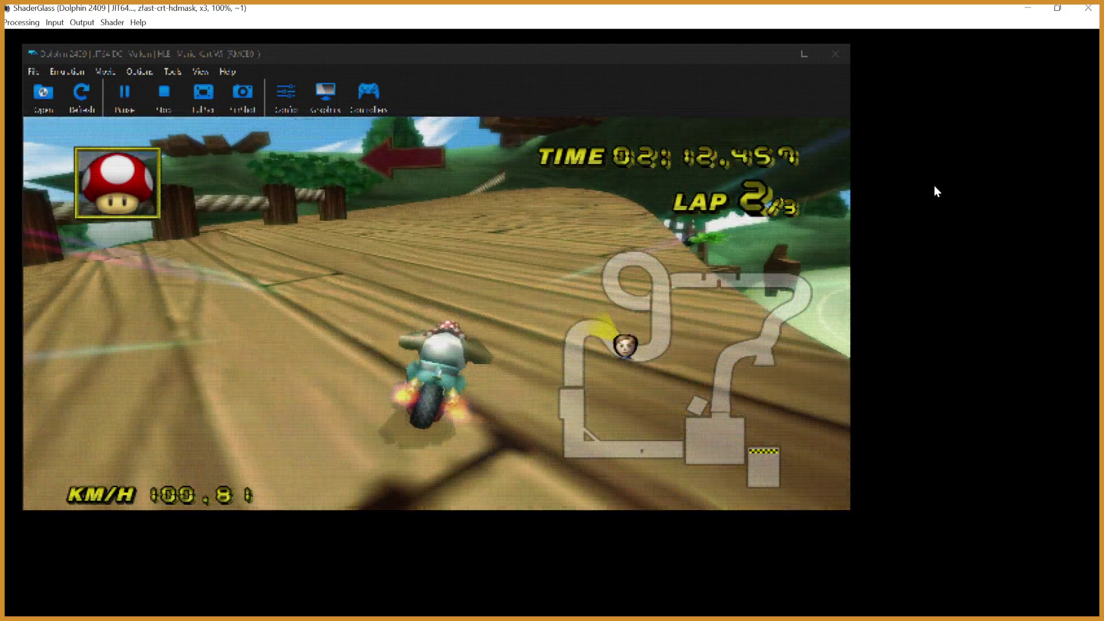
{"action": "left_click", "coordinate": [1056, 8]}
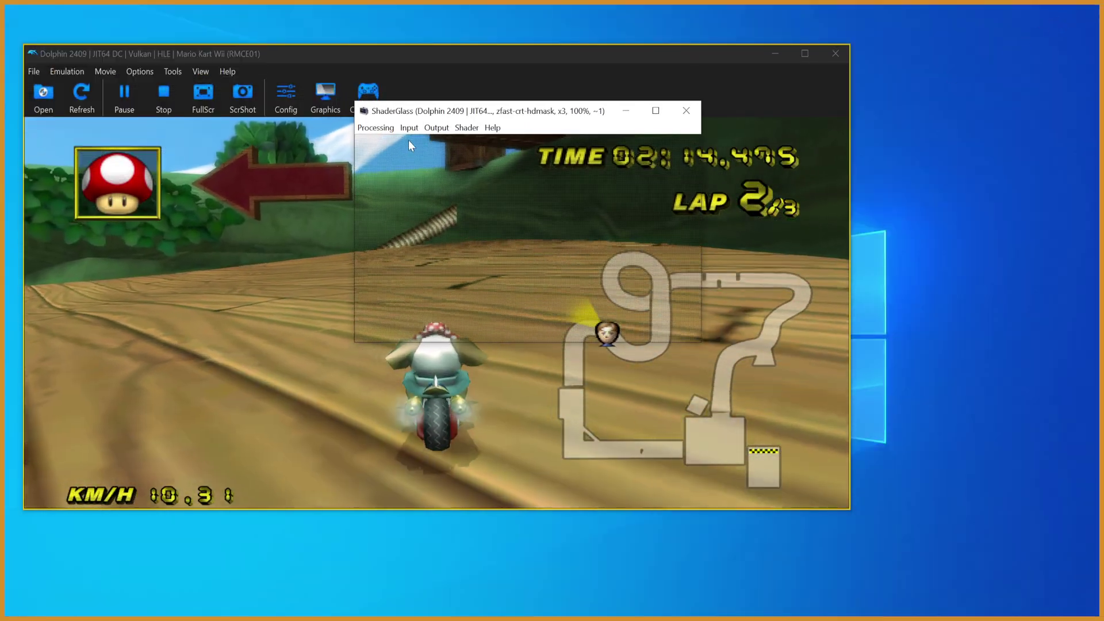
{"action": "left_click", "coordinate": [409, 128]}
{"action": "mouse_move", "coordinate": [448, 145]}
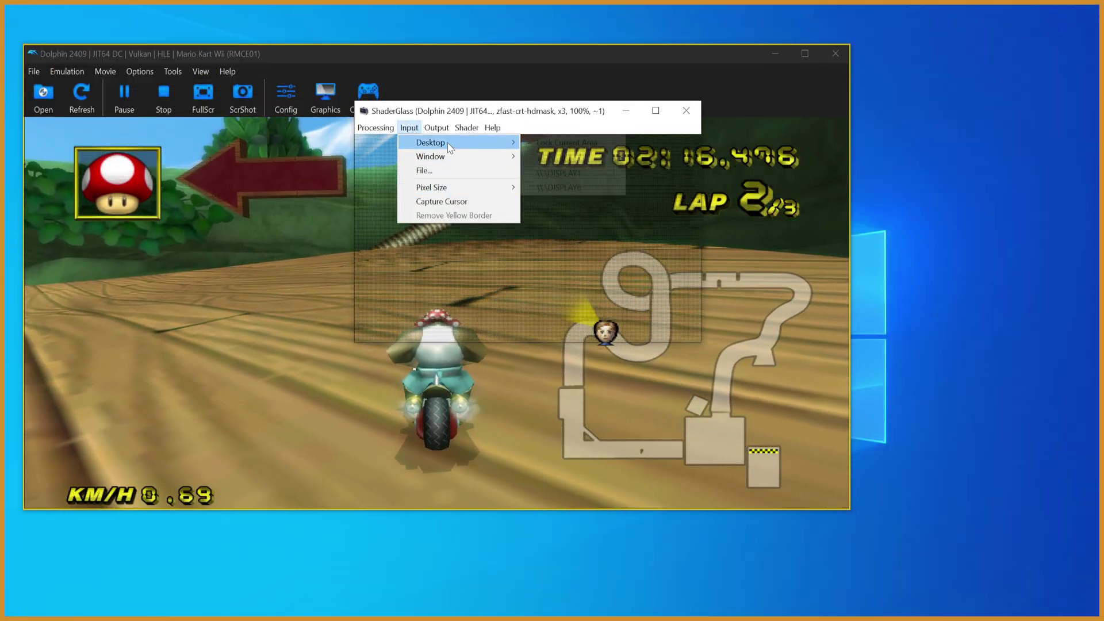
{"action": "left_click", "coordinate": [575, 173]}
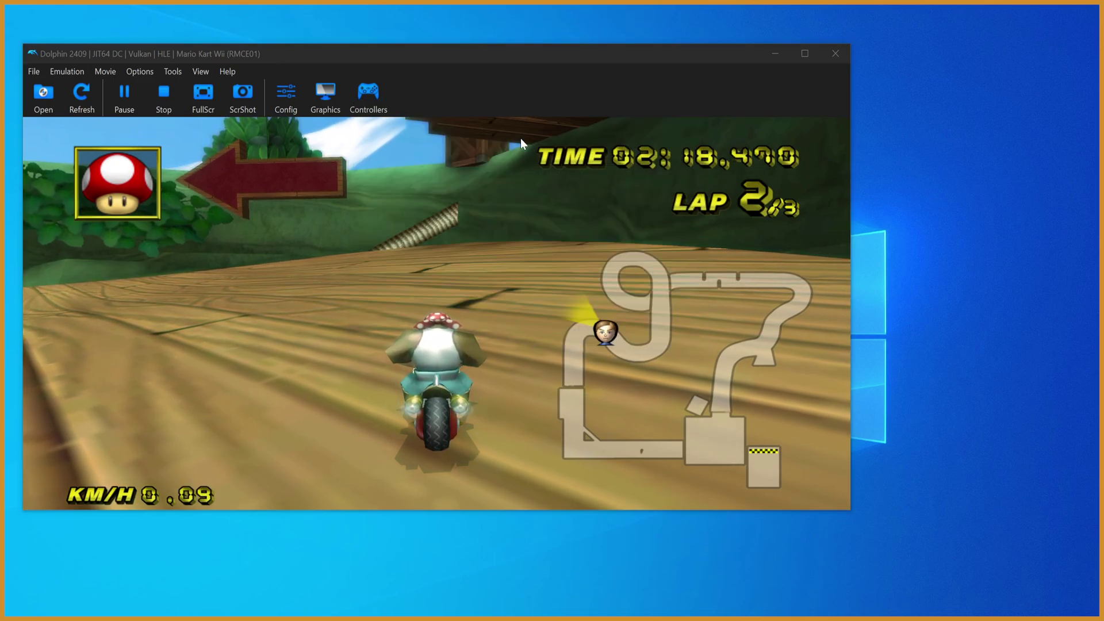